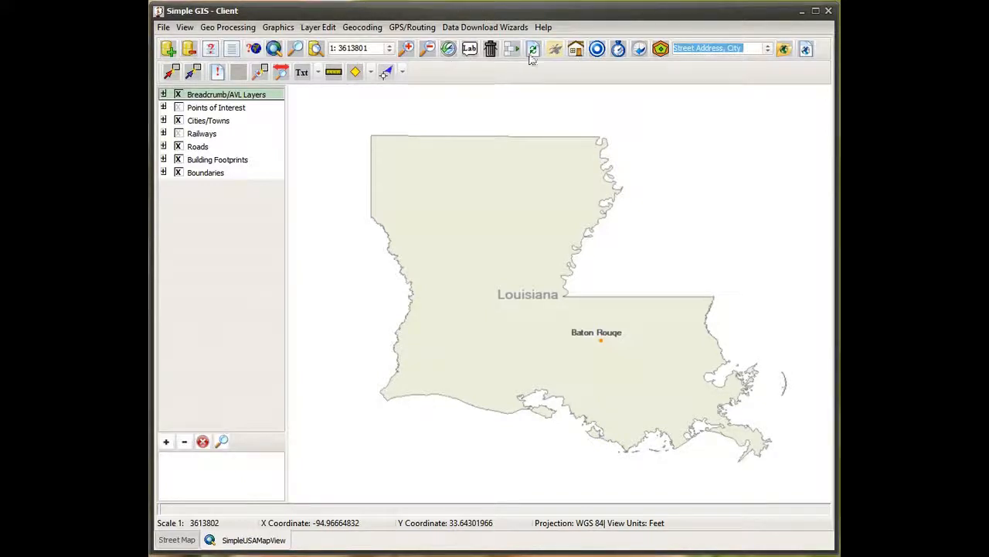
Start a new map document from a template and browse the available layout templates
click(807, 48)
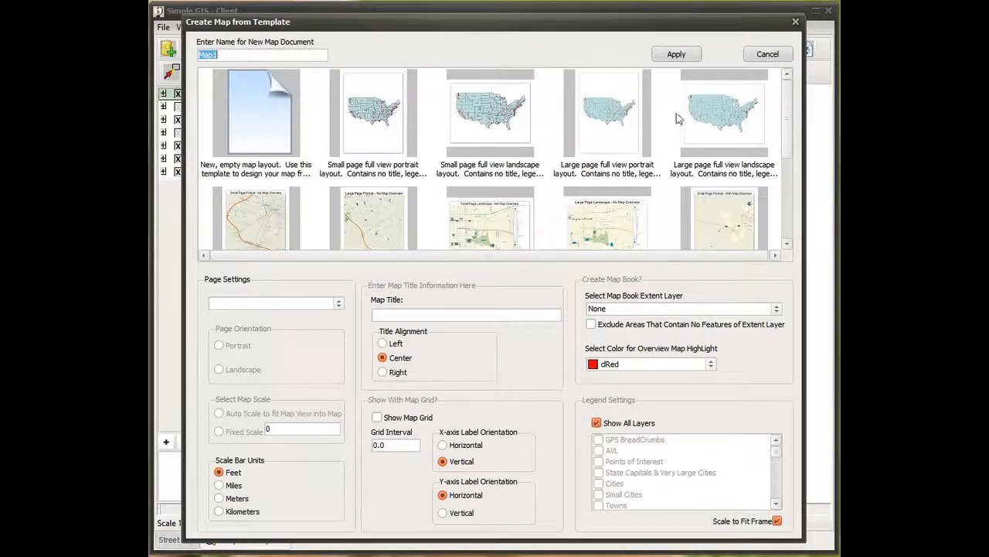
drag(786, 124, 790, 214)
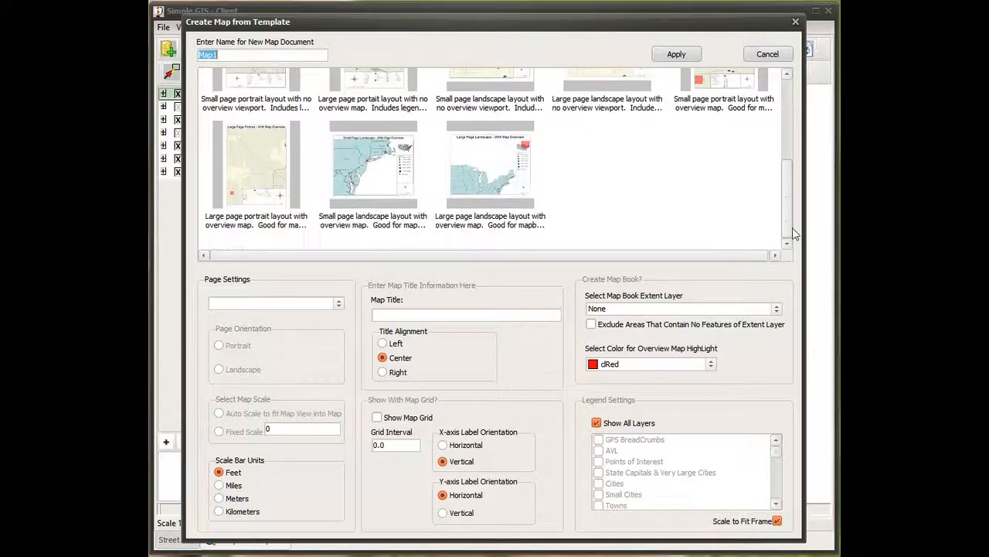
scroll(593, 165, up, 5)
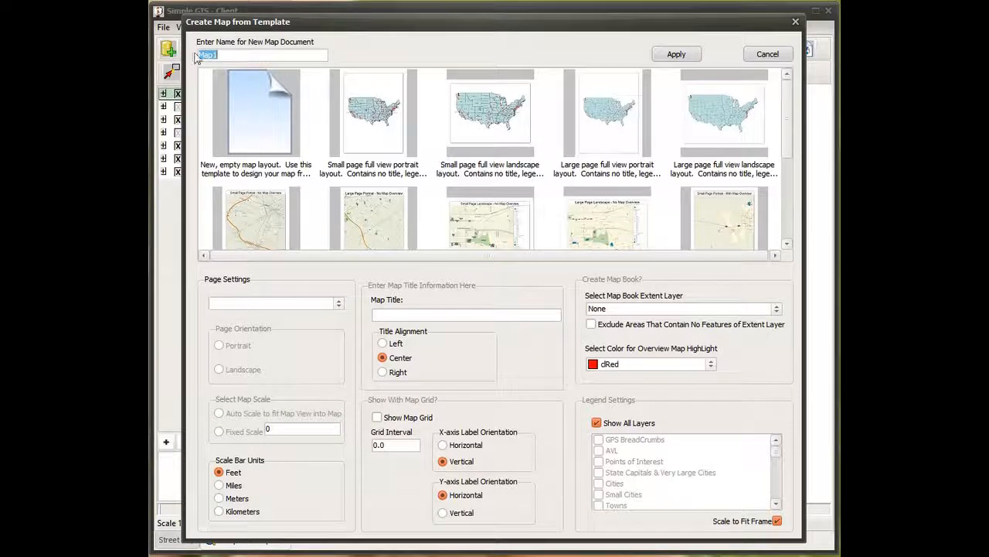
Check the settings of the empty layout and compare the page sizes offered by the small and large full view portrait templates
click(249, 170)
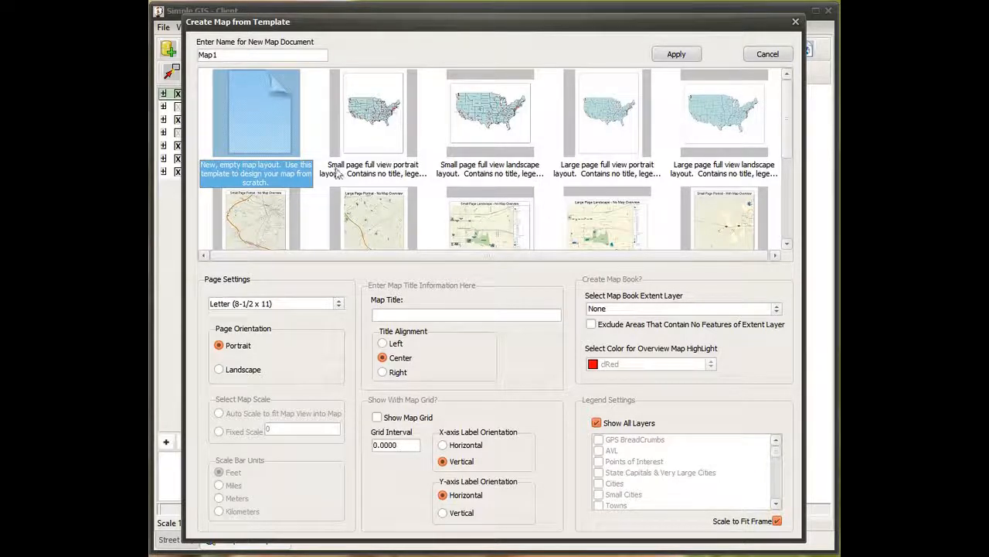
click(374, 112)
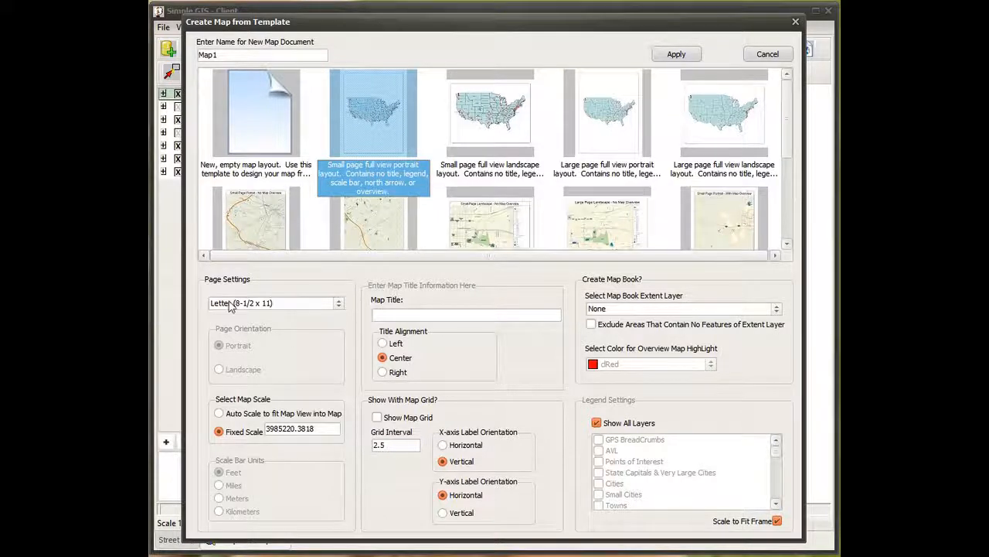
click(264, 307)
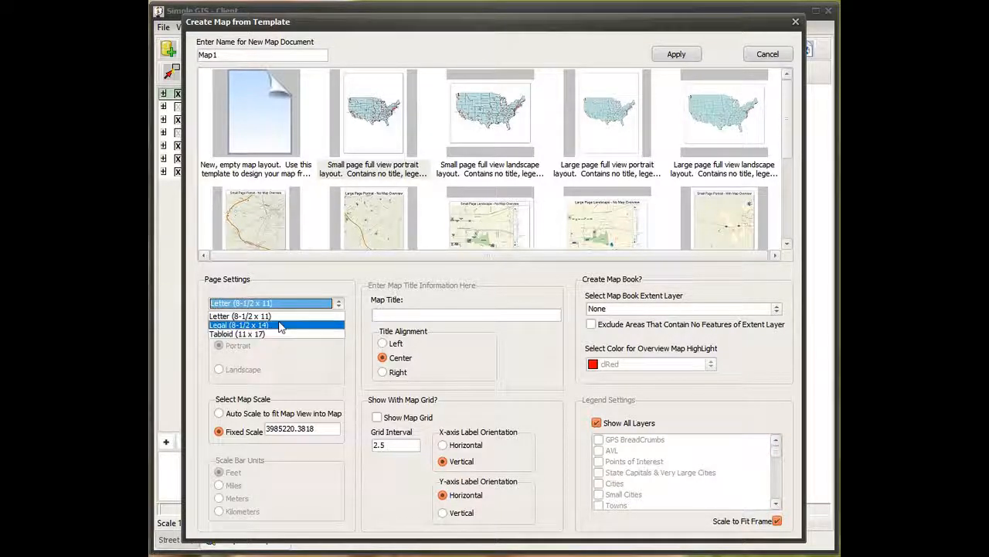
click(375, 150)
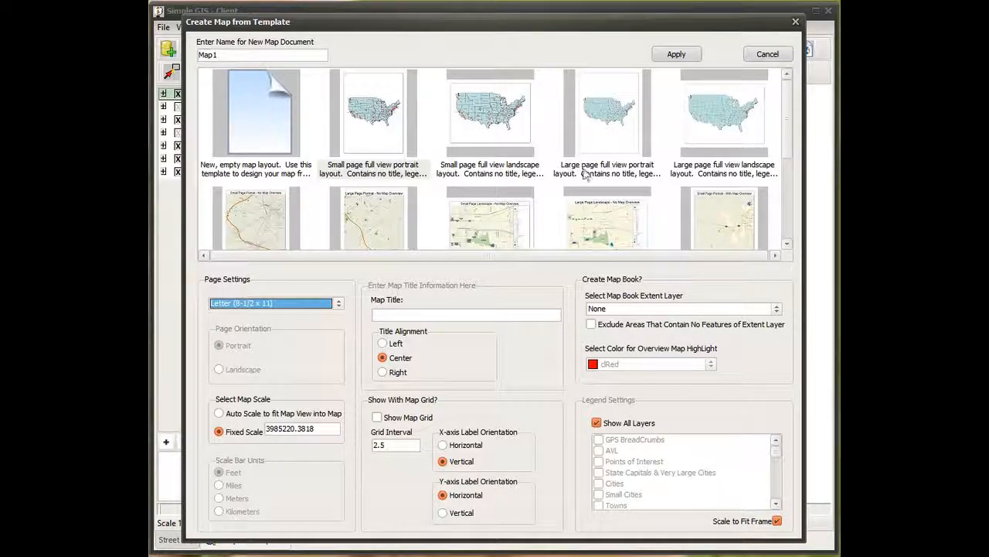
click(618, 143)
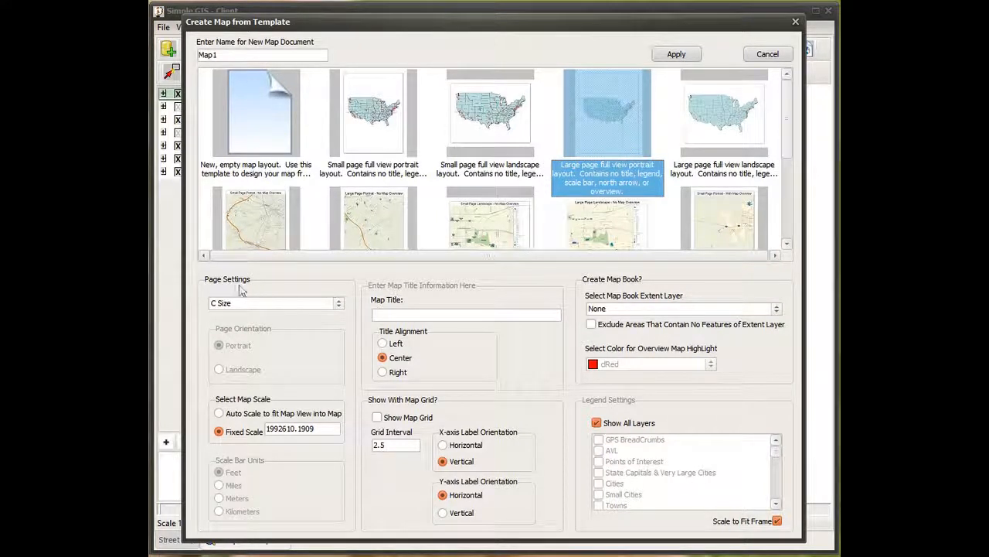
click(339, 305)
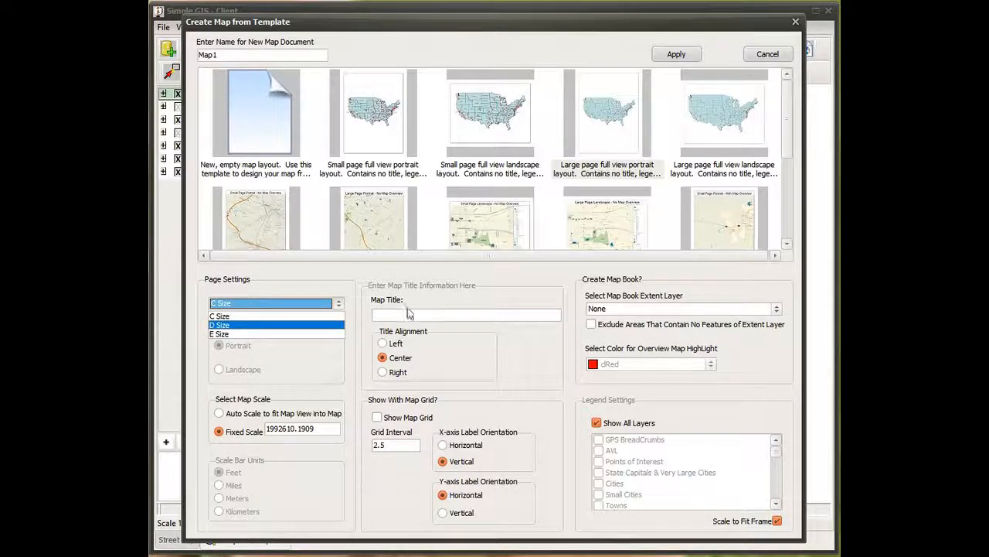
click(385, 142)
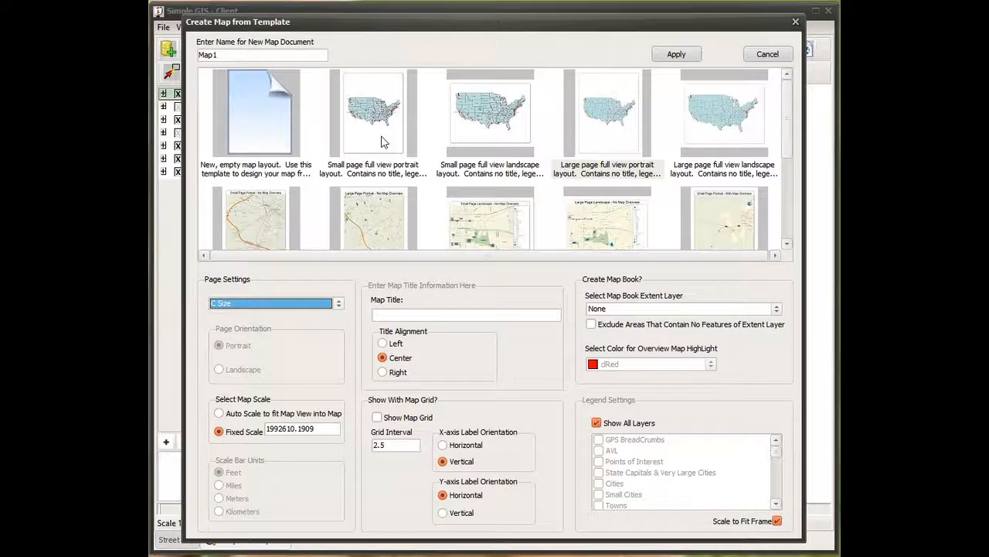
Create Map1 from the small page full view portrait template with the map grid shown
click(369, 135)
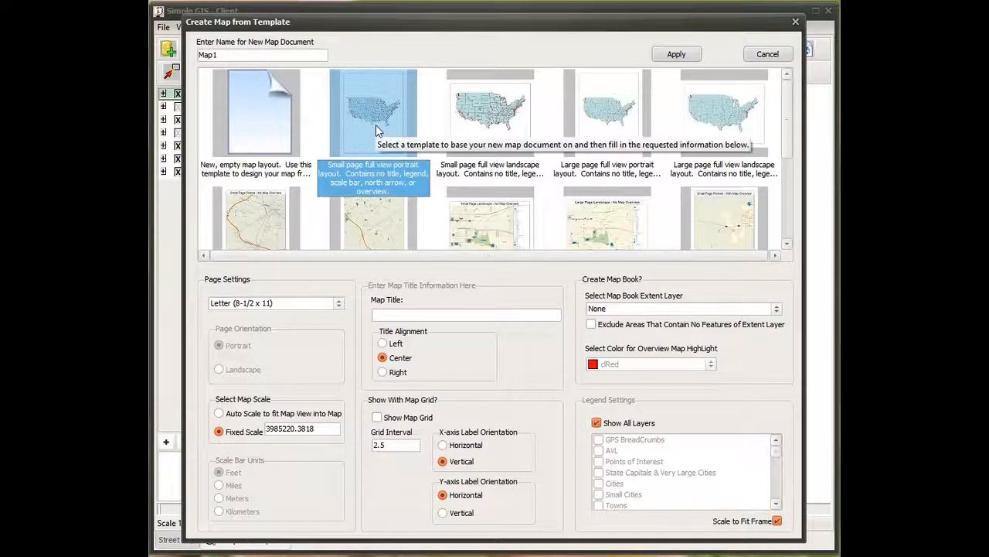
click(300, 429)
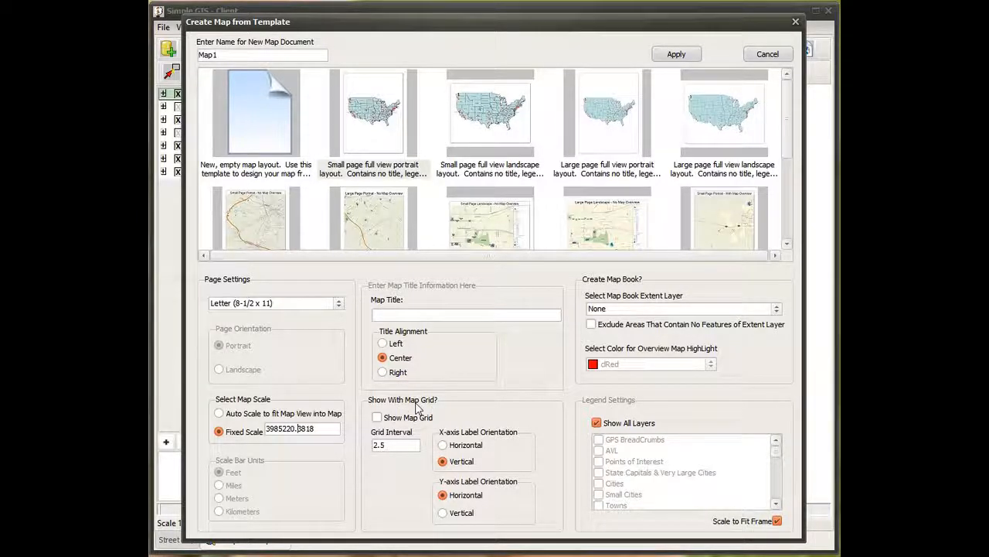
click(378, 418)
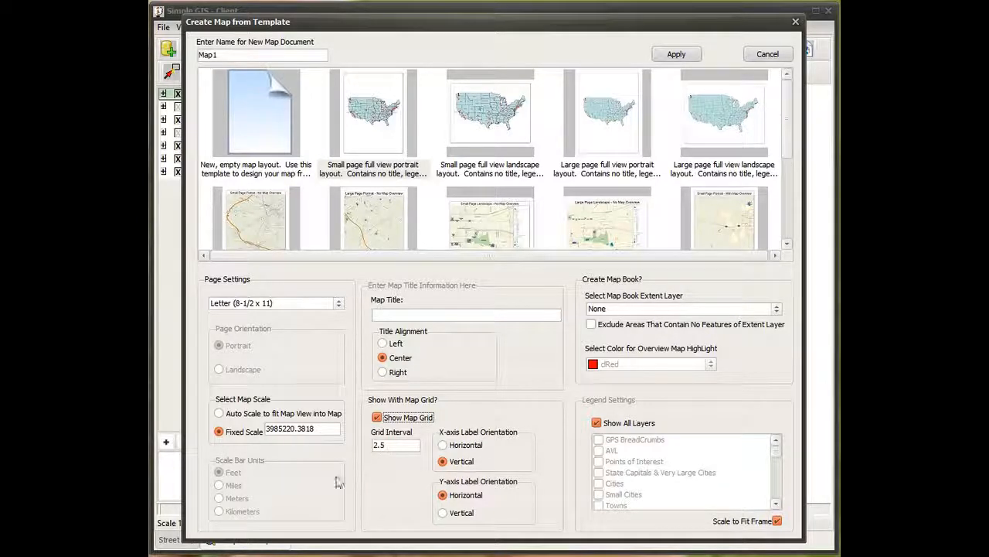
click(389, 445)
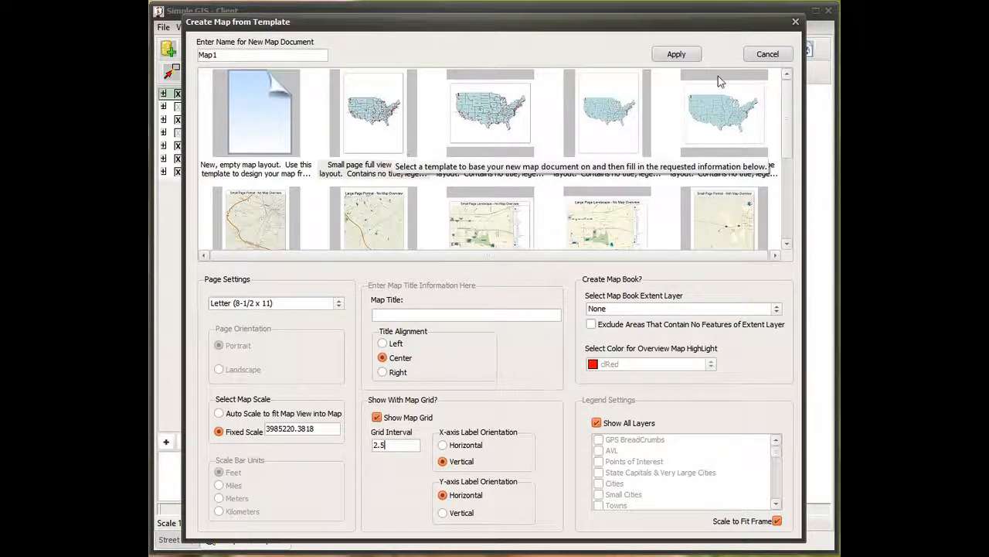
click(677, 54)
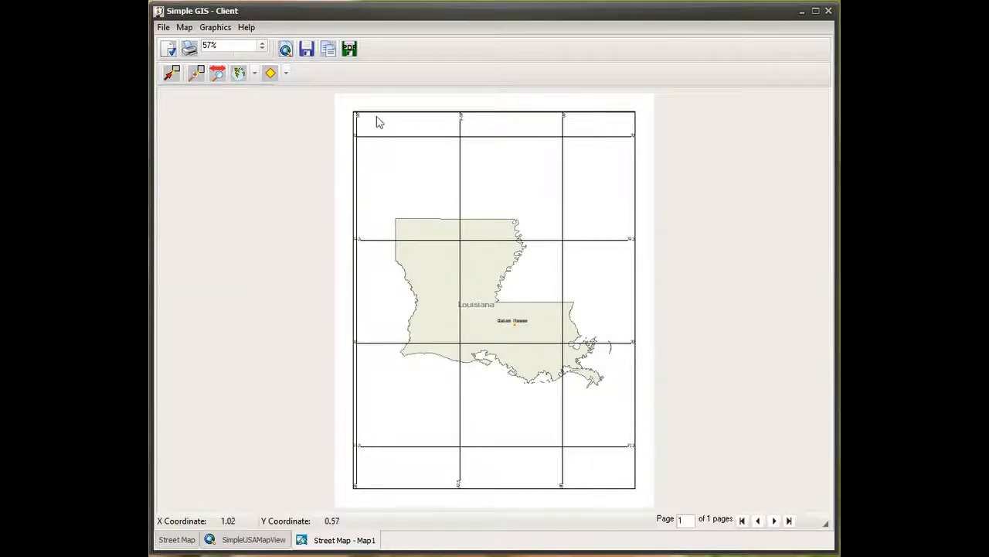
Select the map viewport on the Map1 page and compare it with the map in SimpleUSAMapView
click(196, 72)
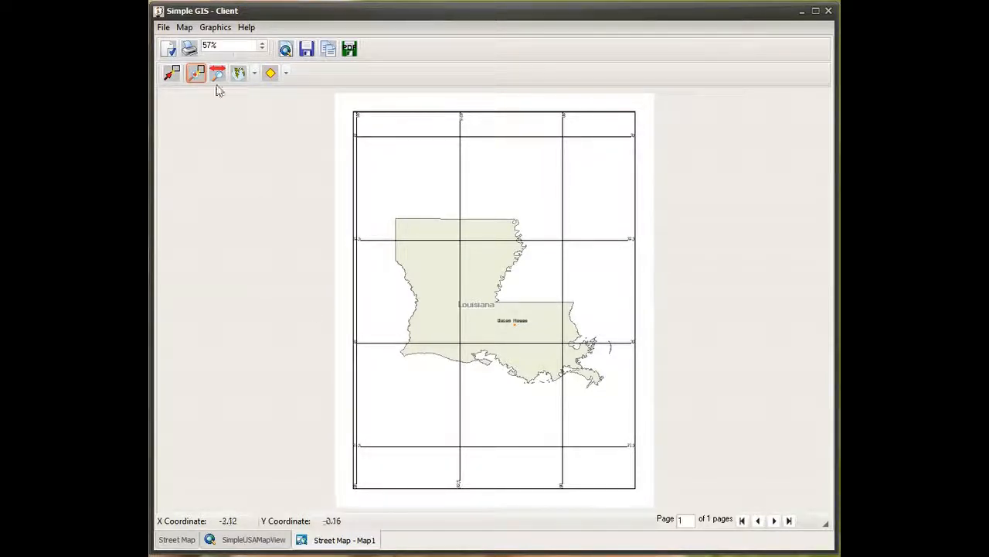
drag(301, 186, 516, 402)
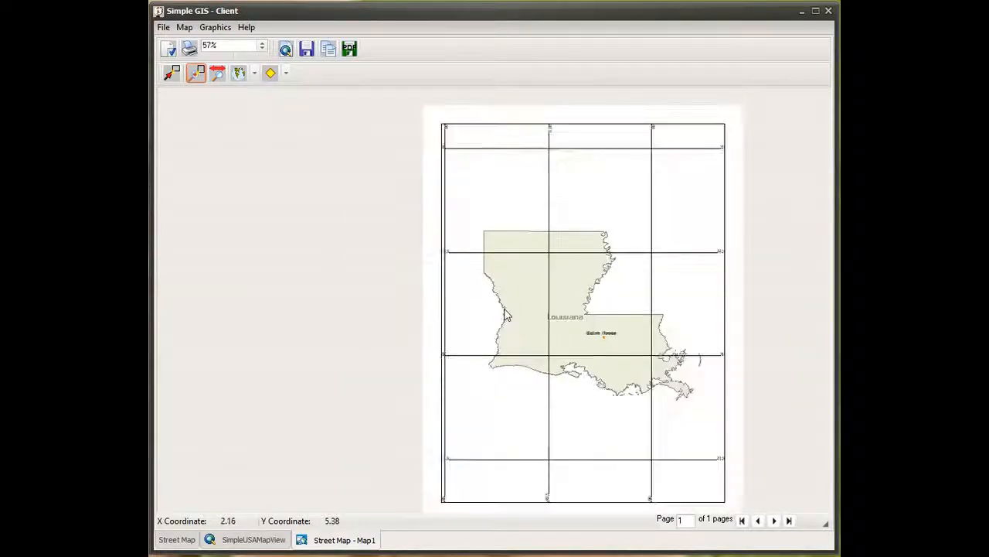
drag(612, 354, 560, 339)
scroll(562, 344, down, 2)
scroll(562, 344, up, 3)
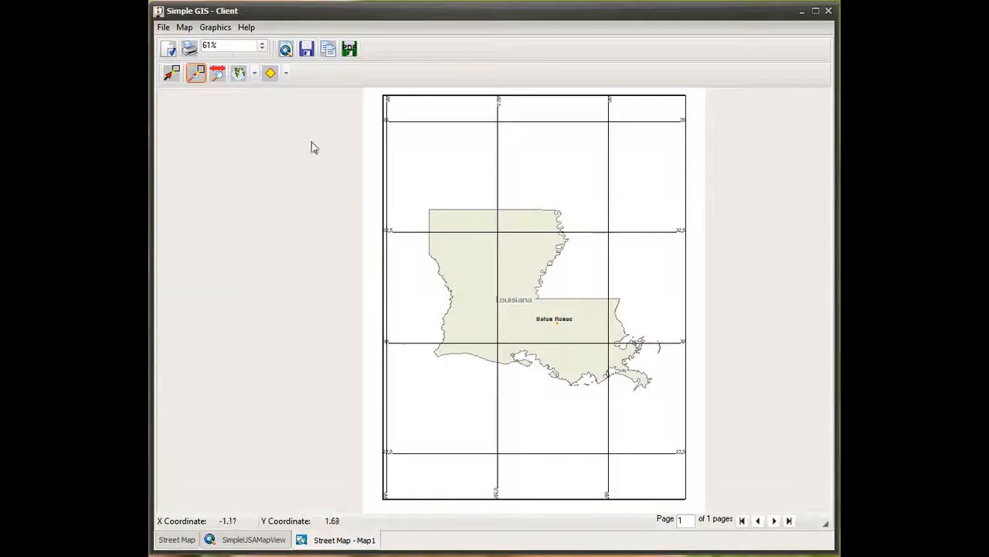
click(170, 77)
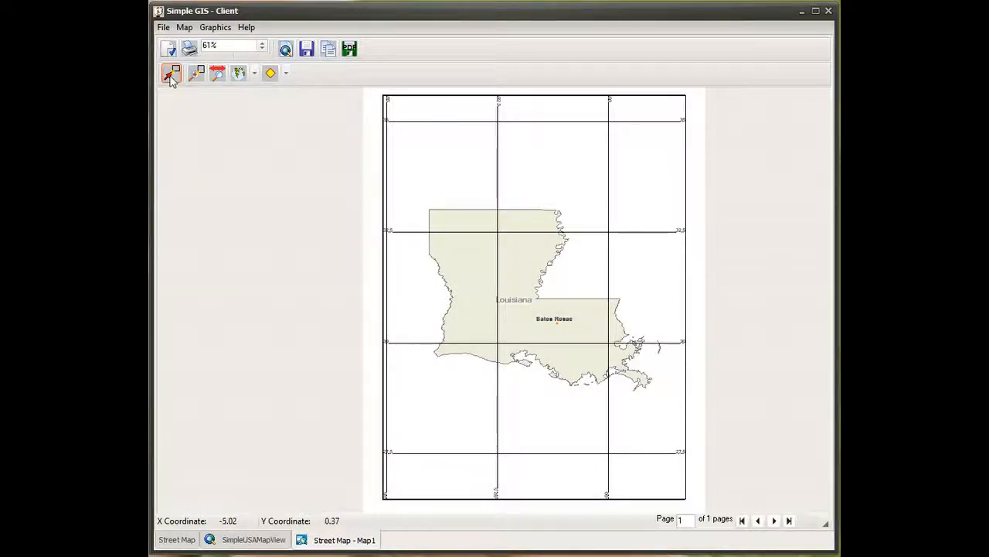
click(546, 220)
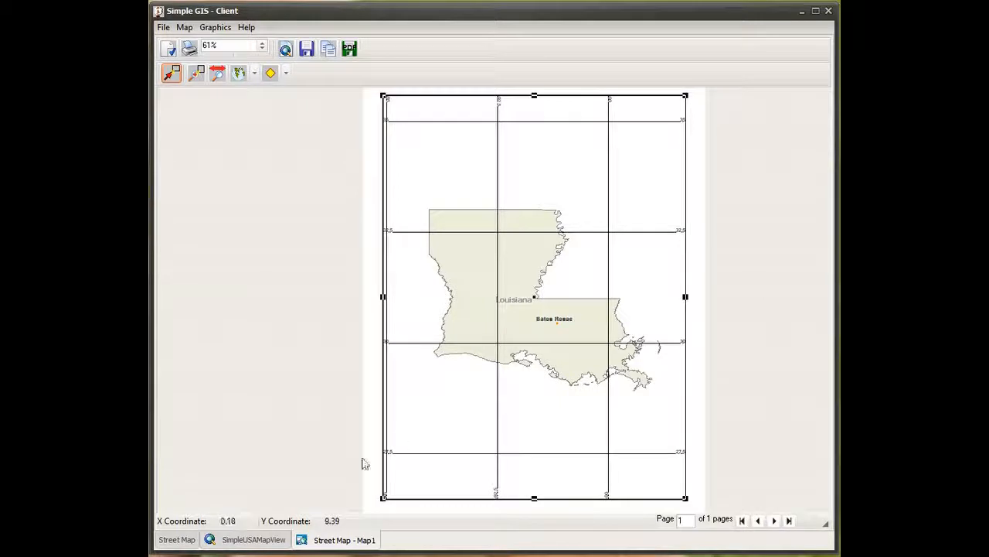
click(253, 539)
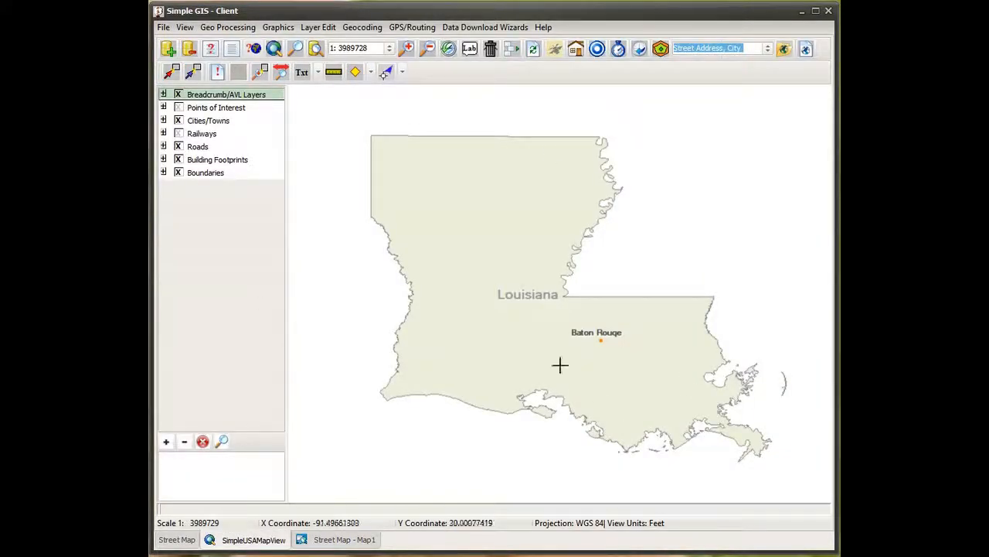
click(361, 546)
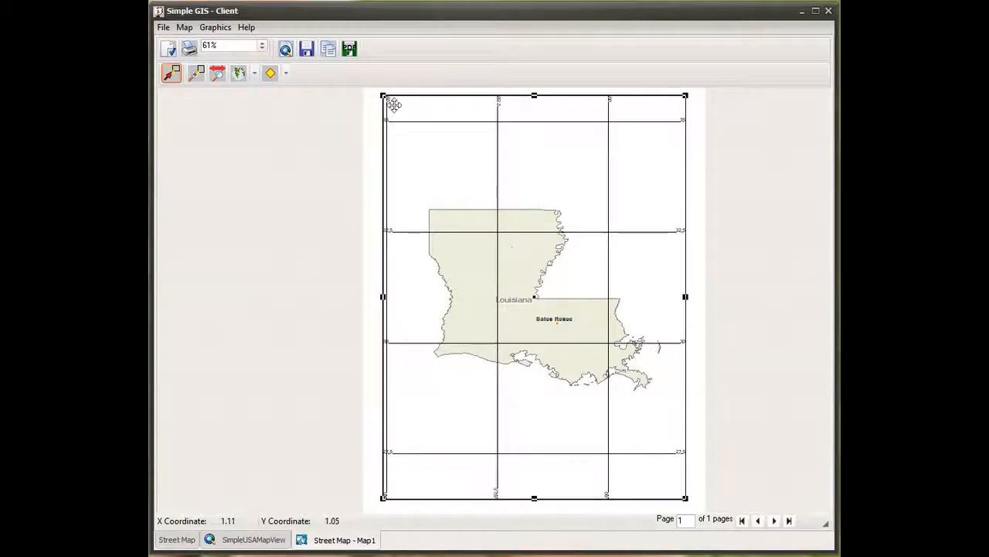
Turn viewport navigation off and back on for the selected map viewport
click(283, 50)
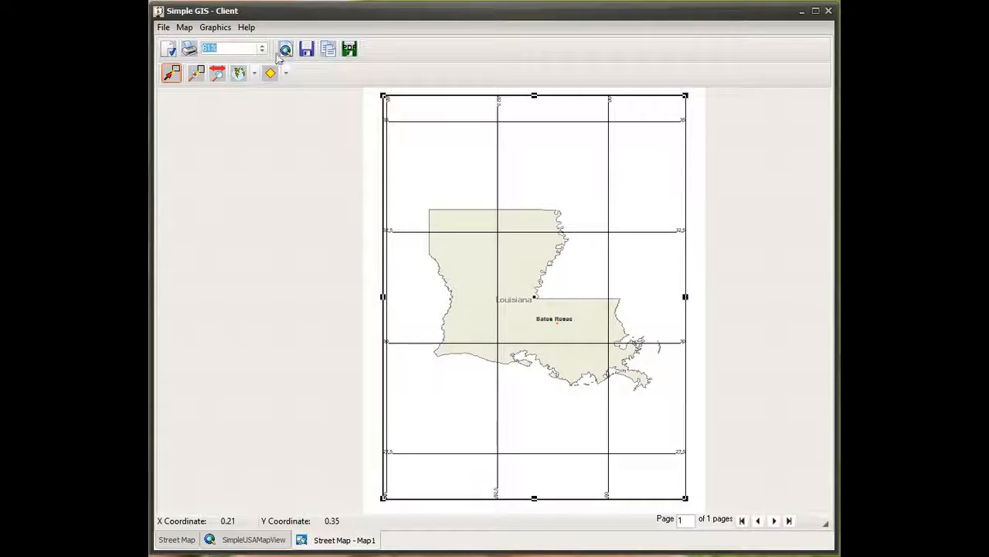
click(286, 50)
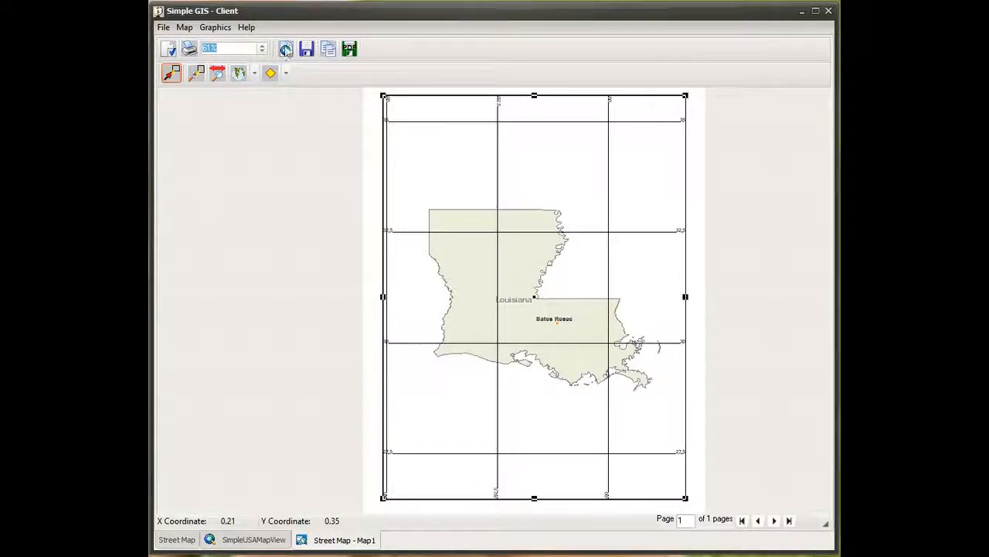
click(263, 48)
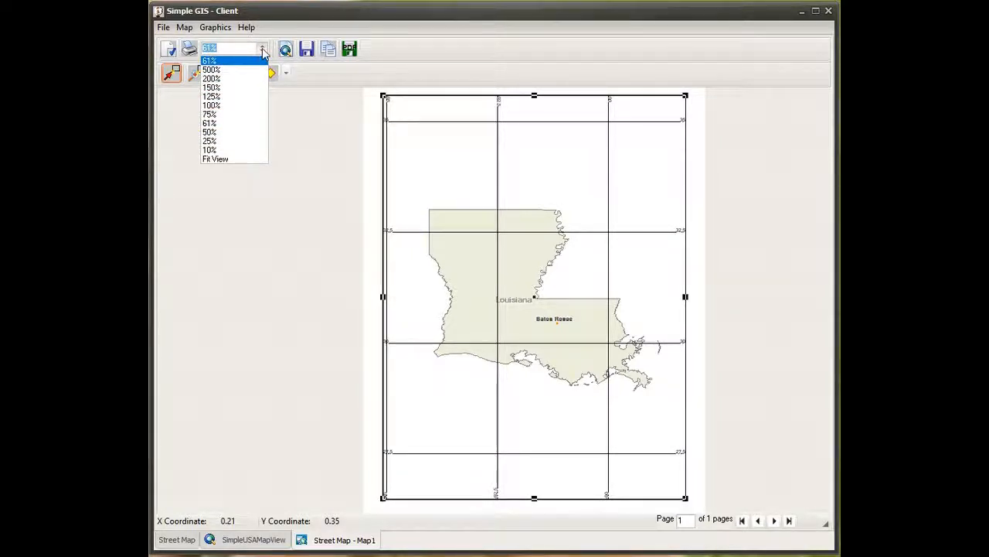
click(263, 47)
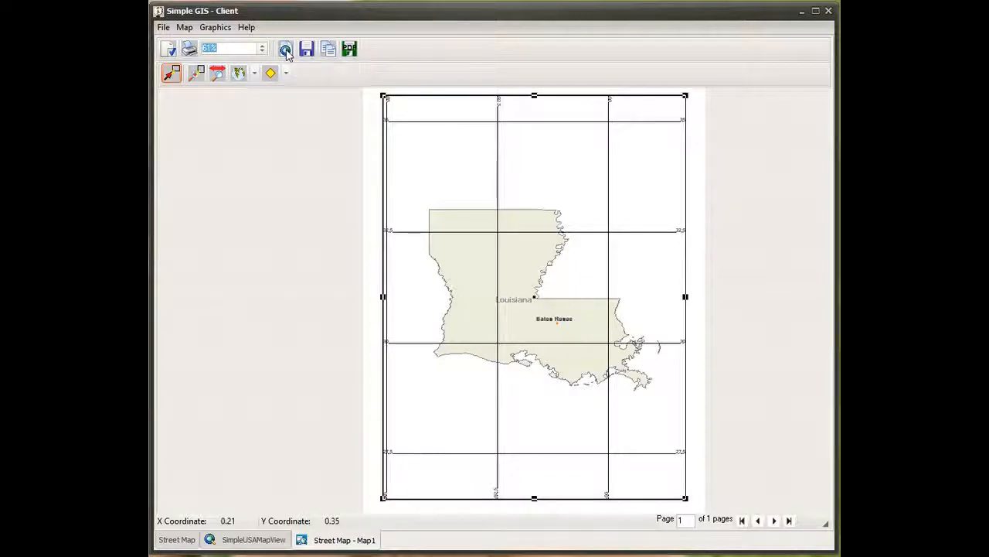
click(284, 48)
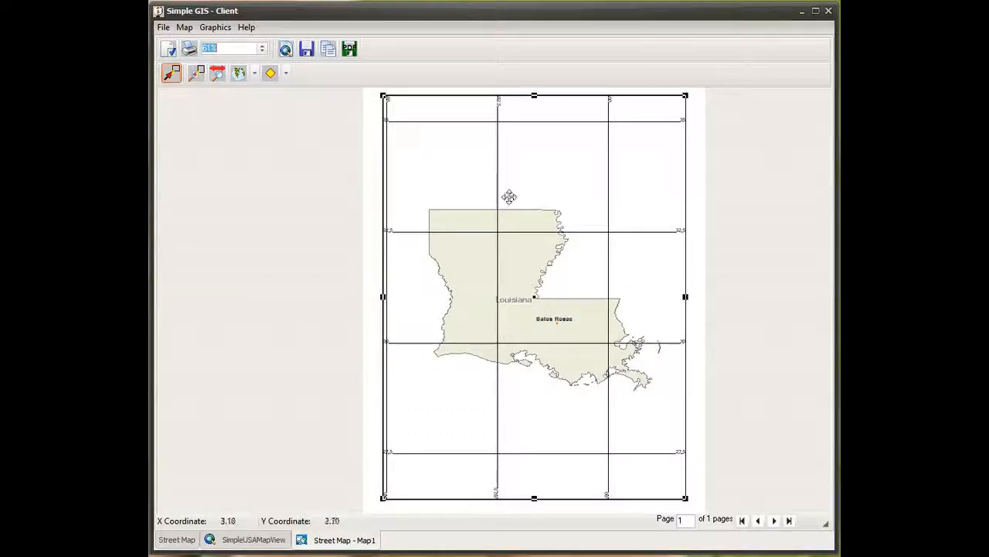
click(284, 51)
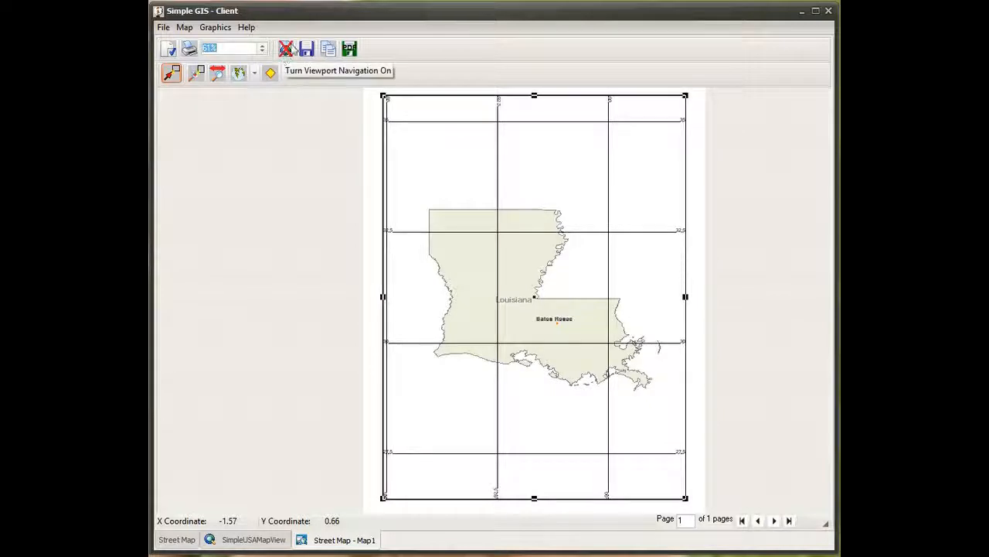
click(284, 51)
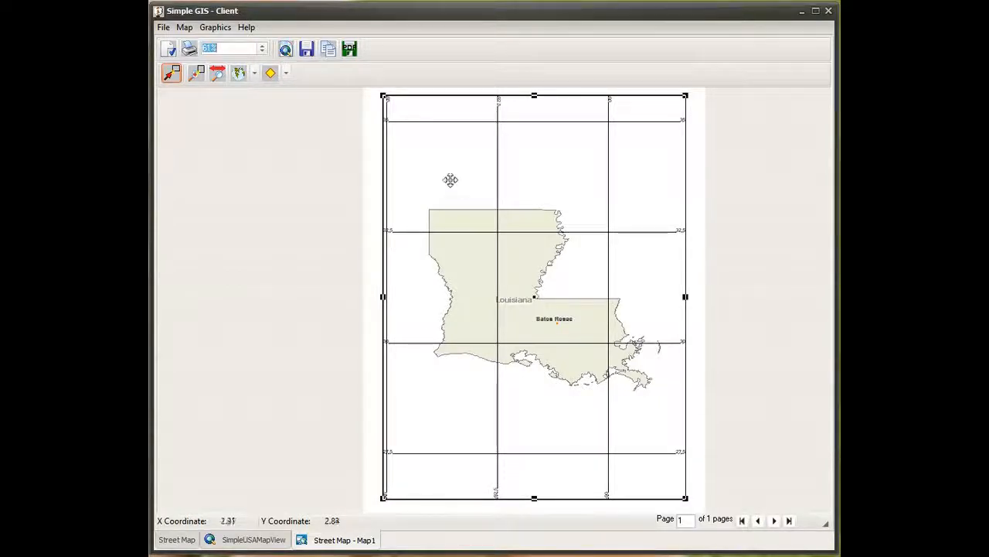
Zoom the map inside the viewport to a window over central Louisiana and pan it toward the state's southeast
click(217, 77)
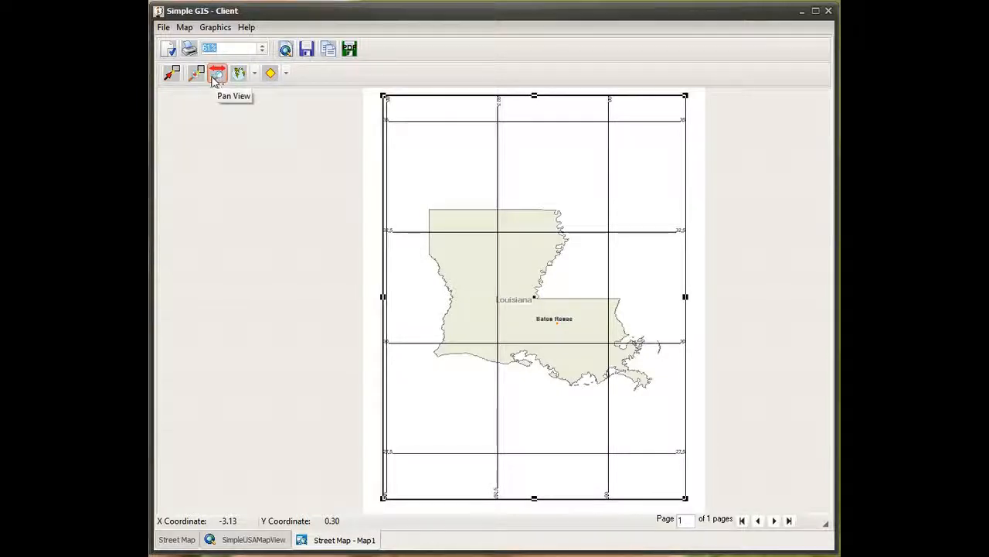
click(195, 78)
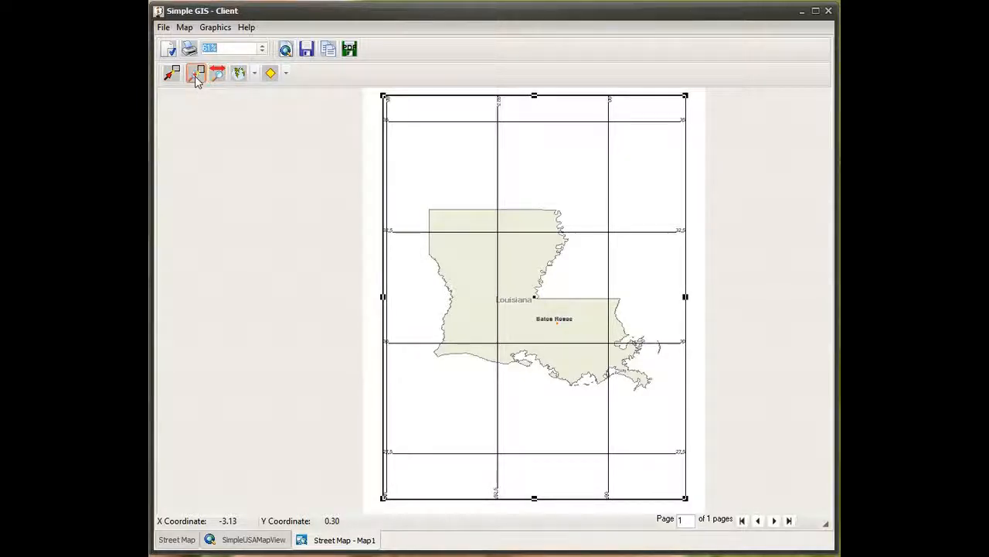
drag(441, 231, 575, 323)
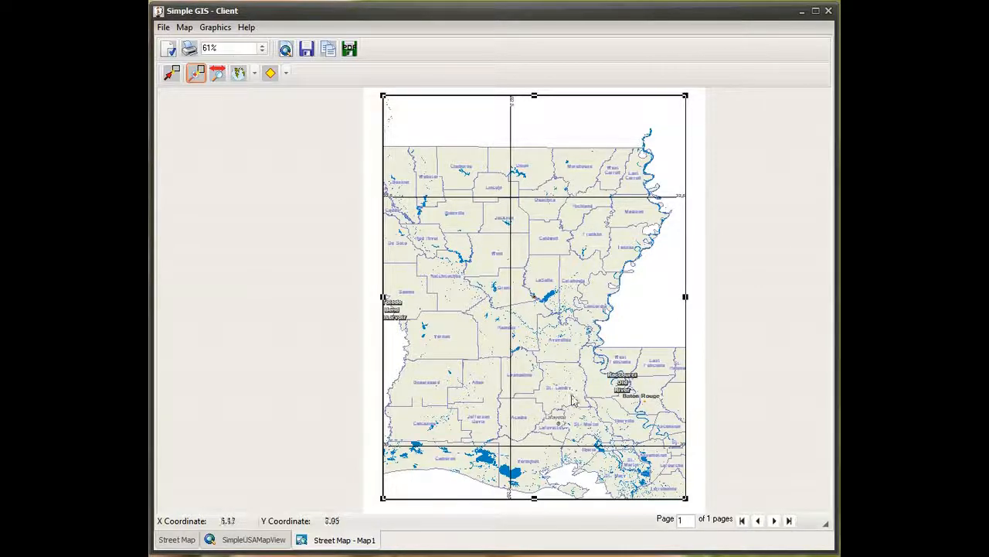
click(224, 79)
drag(487, 410, 565, 273)
drag(630, 320, 463, 360)
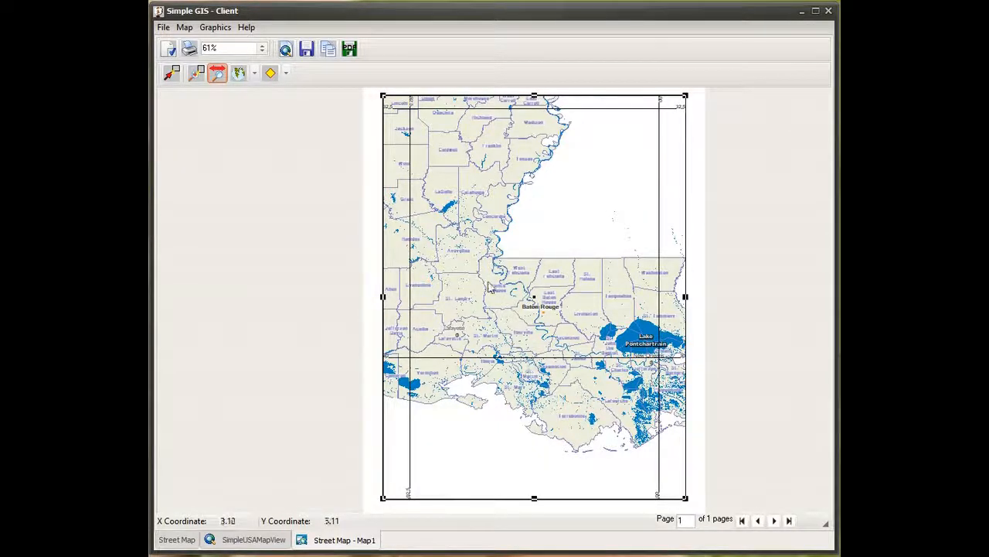
Zoom the viewport's map out until all of Louisiana fits inside the frame
click(531, 296)
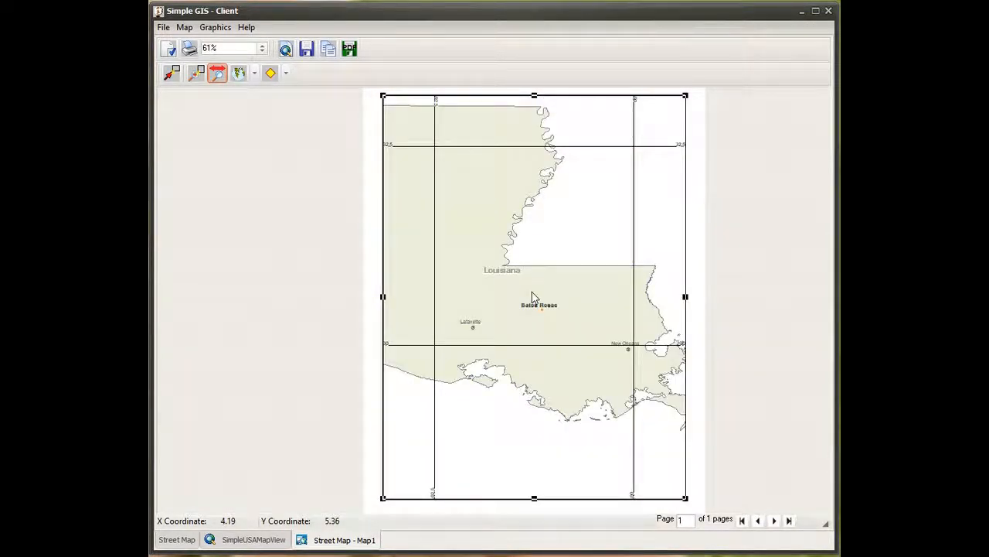
click(531, 296)
click(541, 327)
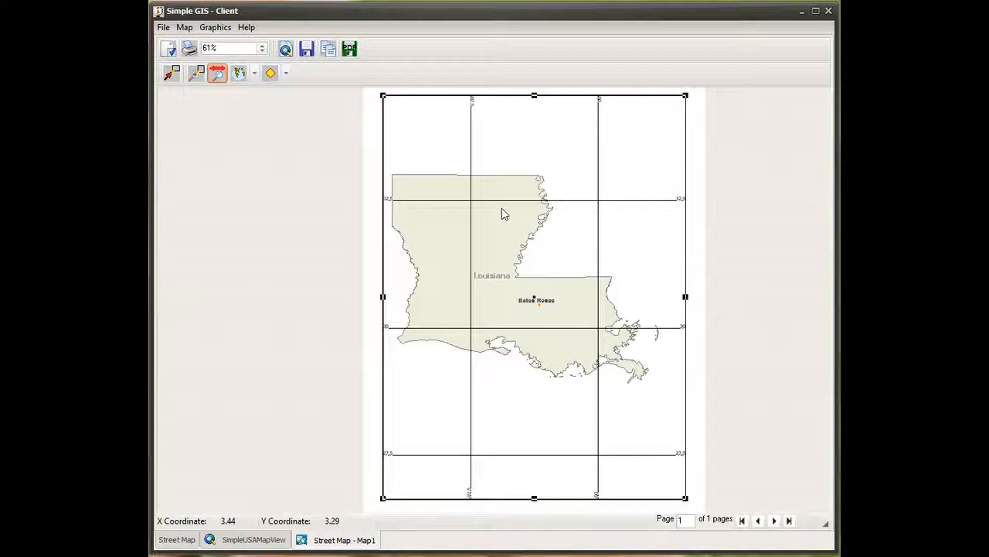
Turn off navigation inside the map viewport and zoom the page view to 52% so the whole sheet fits
click(288, 51)
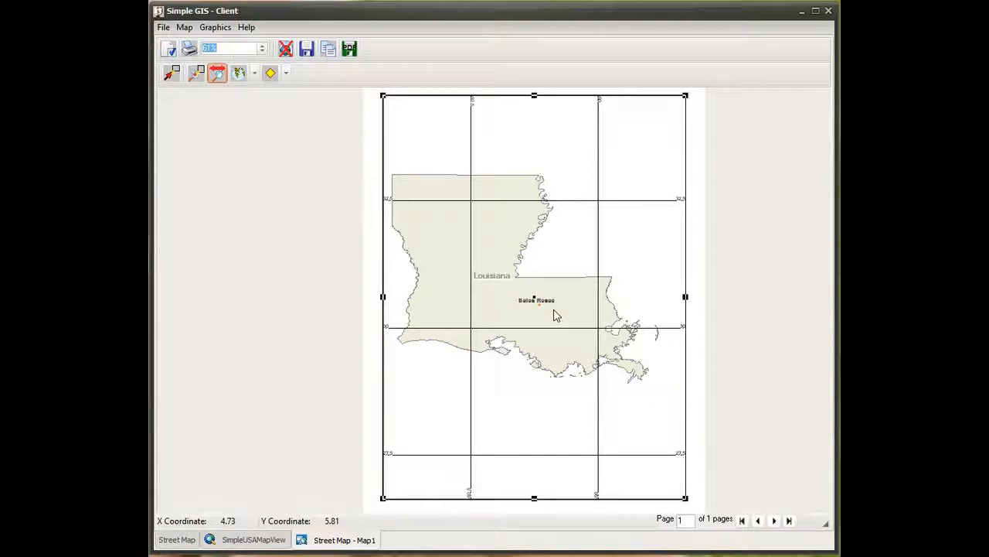
scroll(555, 314, down, 1)
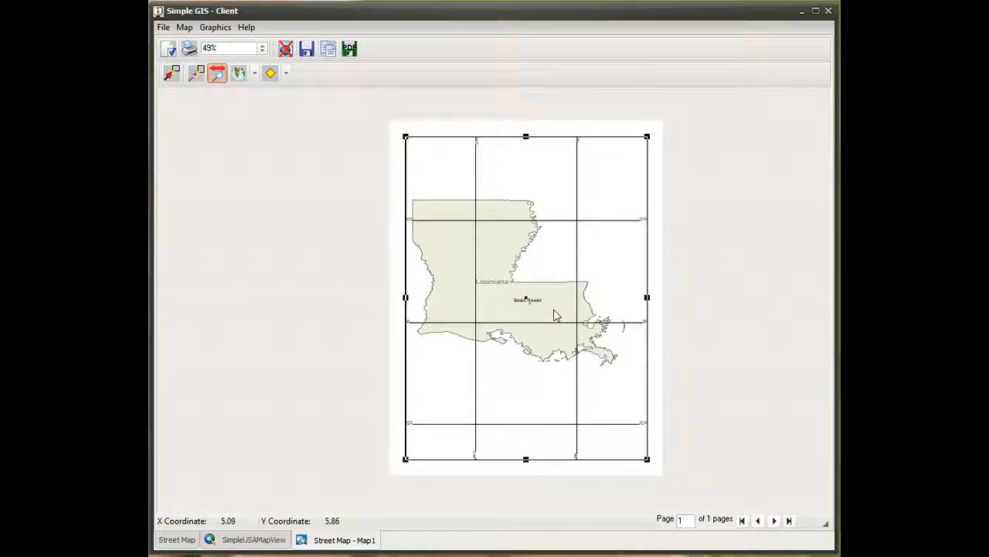
scroll(553, 309, up, 2)
scroll(554, 314, down, 1)
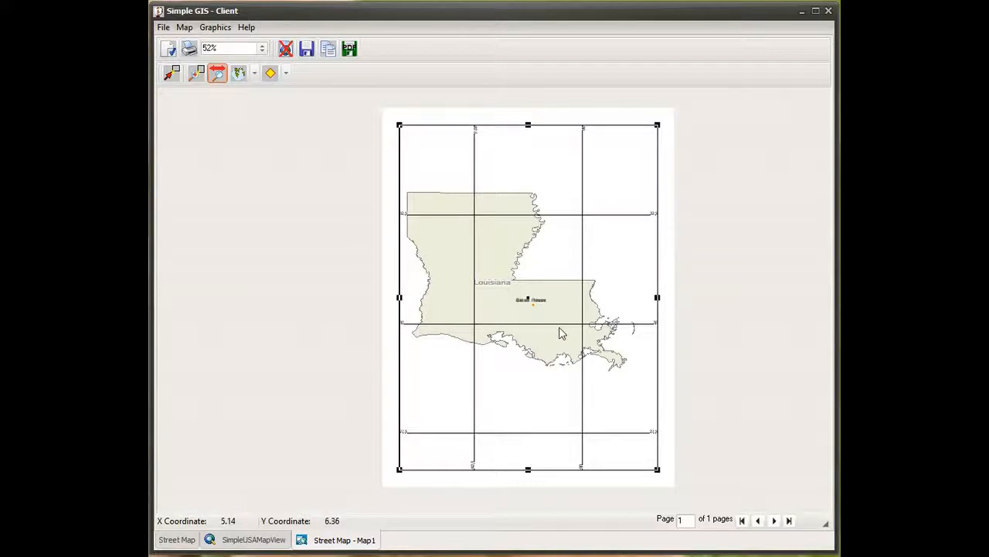
Draw an ellipse over southwestern Louisiana, between the state's western border and Baton Rouge
click(286, 74)
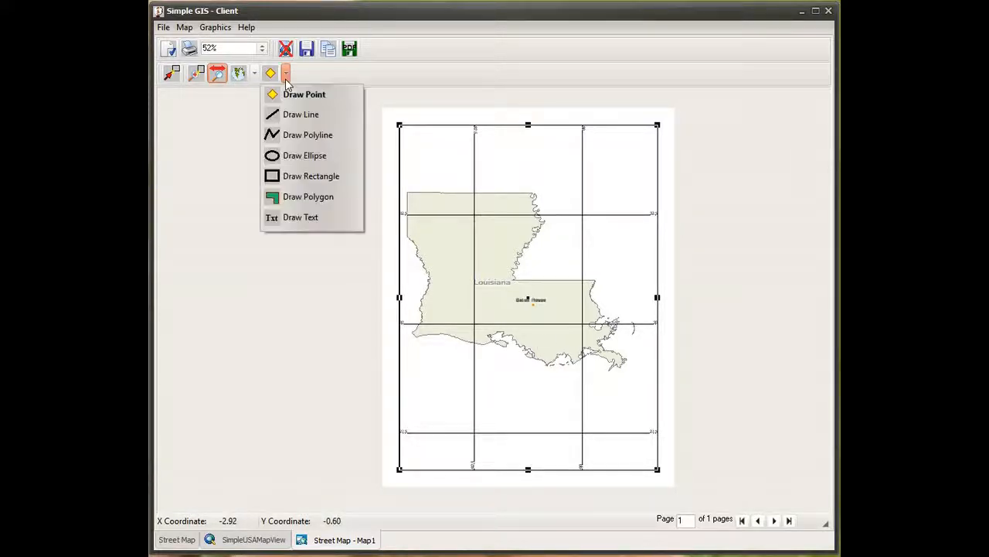
click(306, 158)
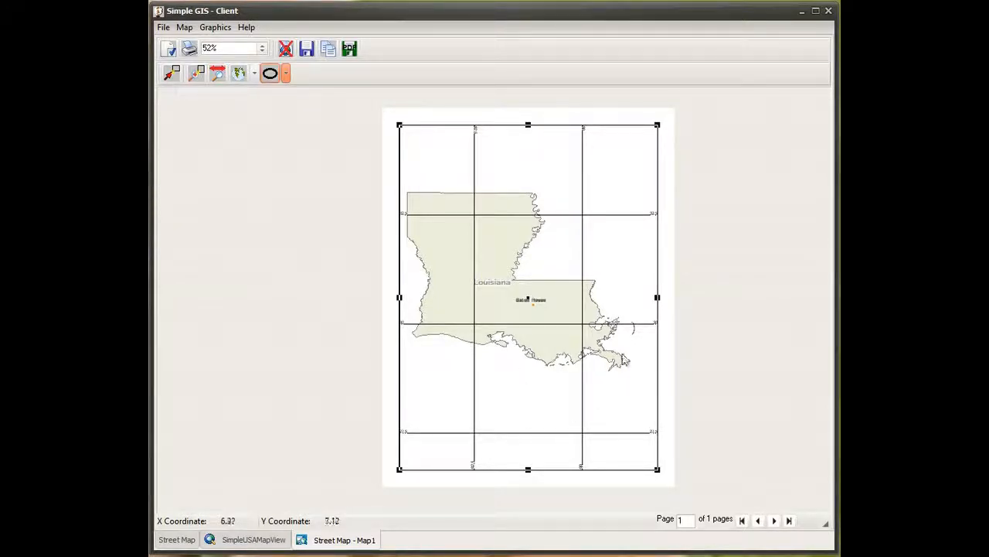
drag(461, 309, 488, 328)
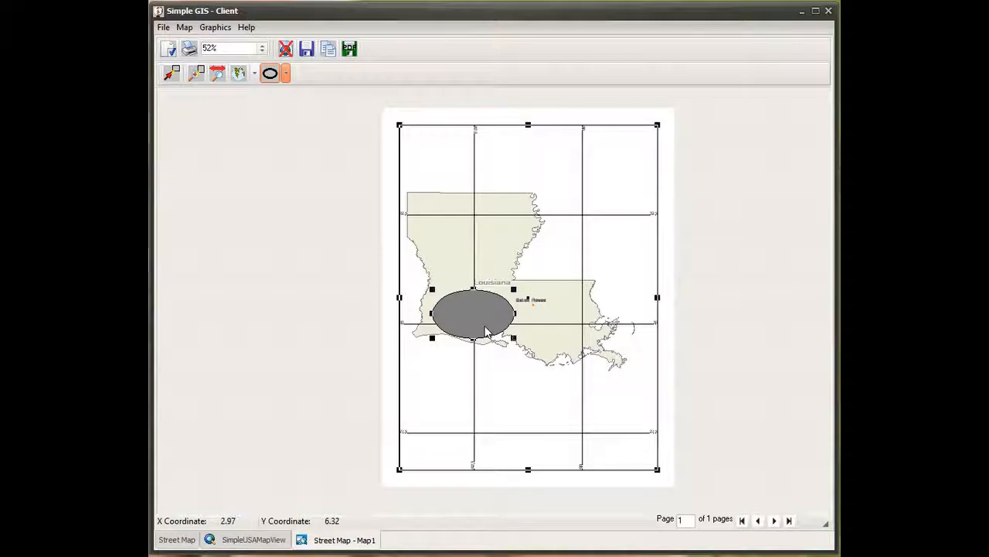
Change the ellipse's symbol to the solid yellow fill at 25% opacity and apply it
click(171, 77)
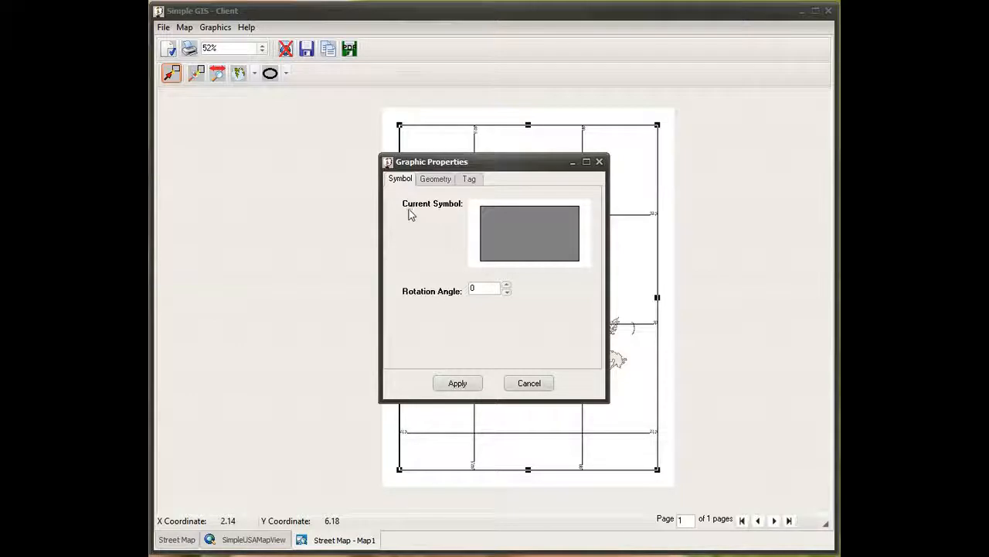
click(534, 238)
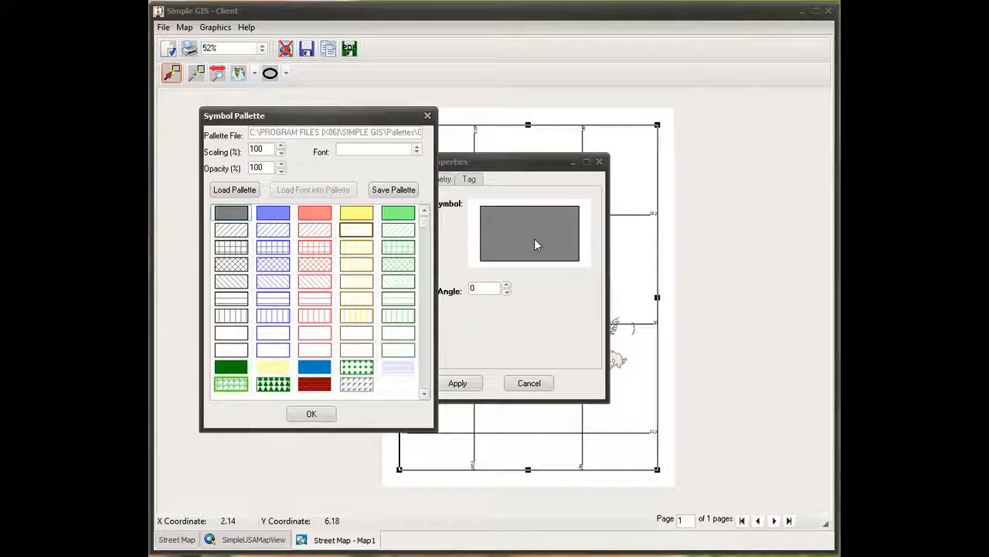
double_click(267, 168)
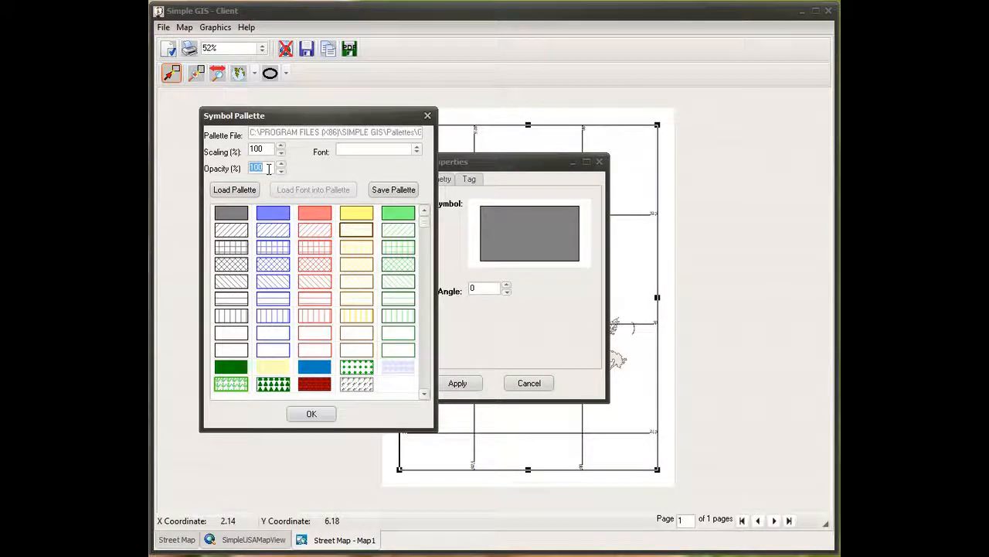
text(25)
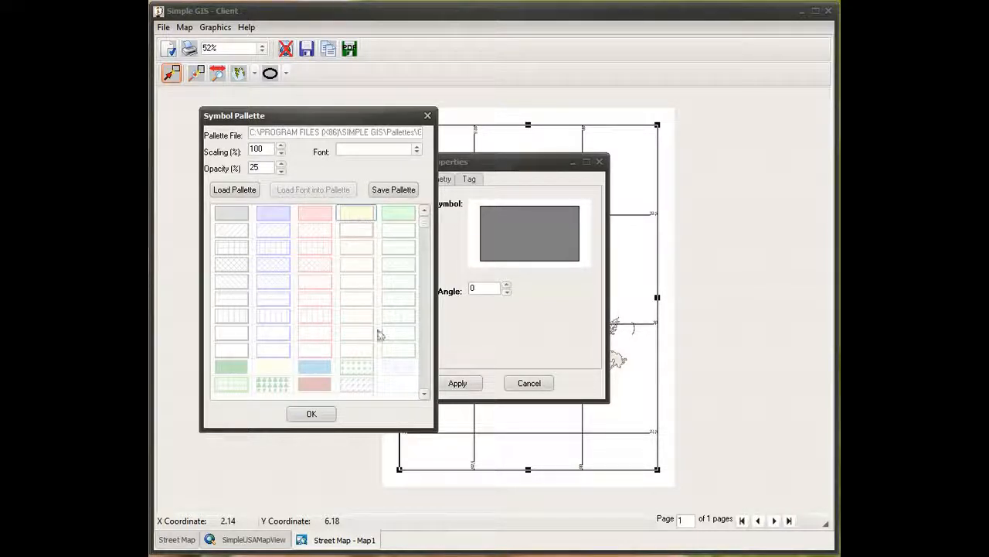
click(321, 415)
click(470, 382)
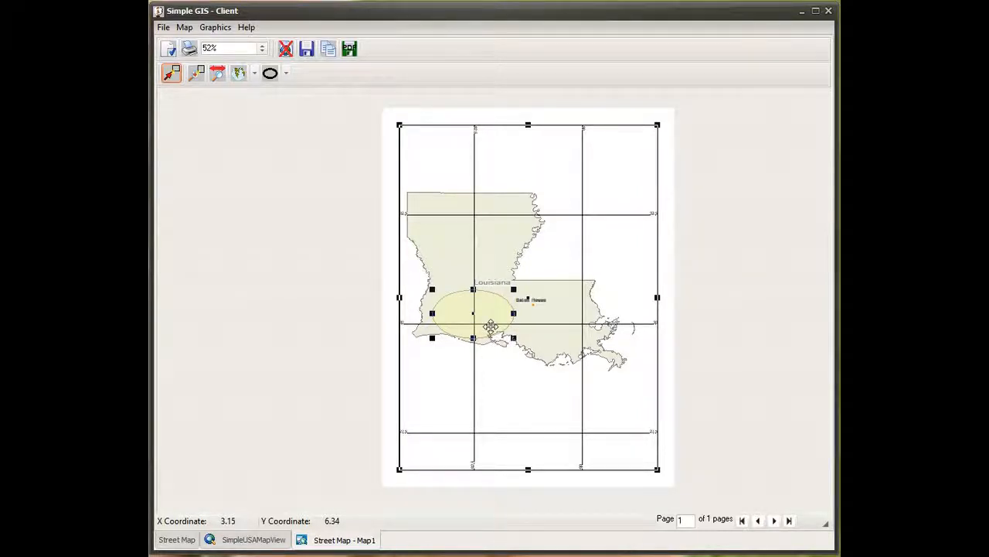
Place a text graphic over the yellow ellipse reading "This is my area of interest" on two lines, with centered alignment
click(285, 74)
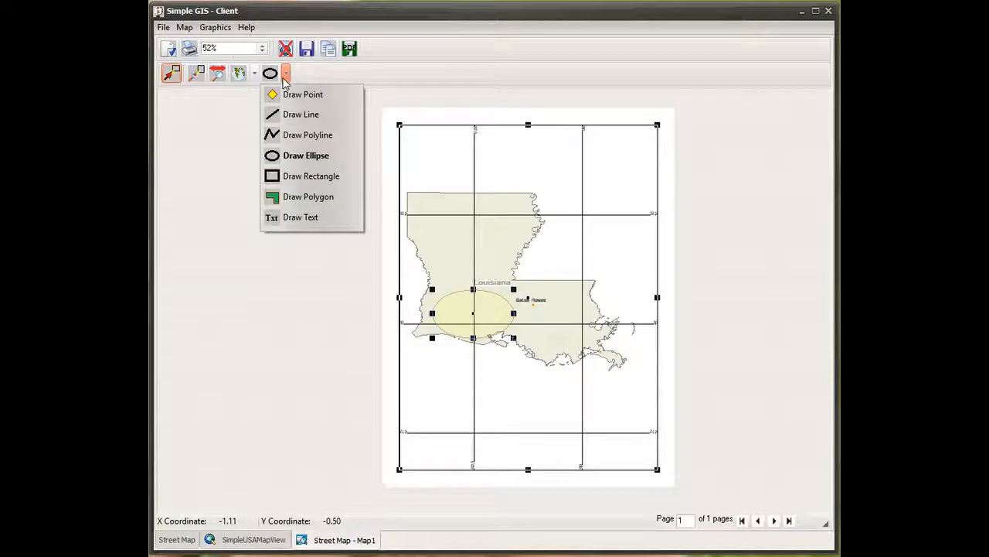
click(314, 218)
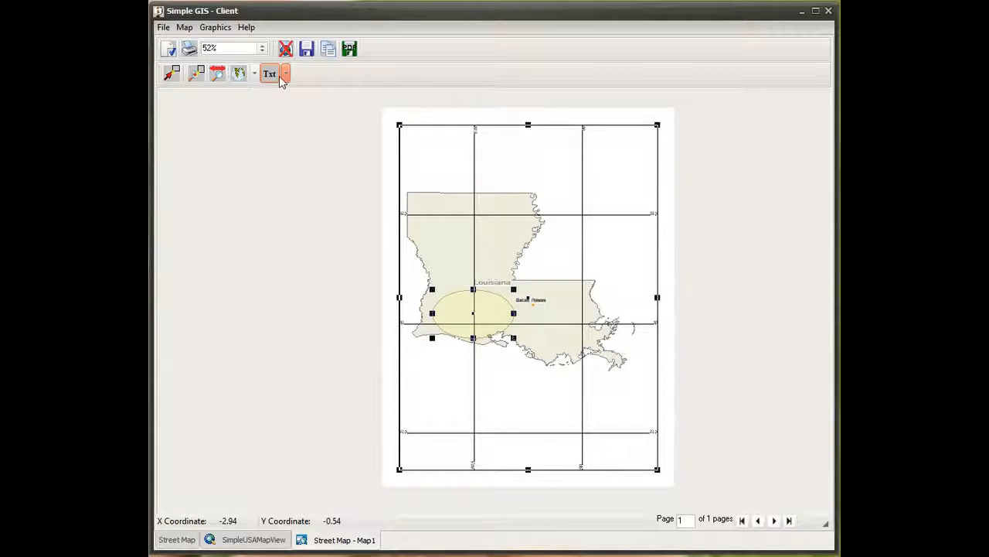
click(455, 310)
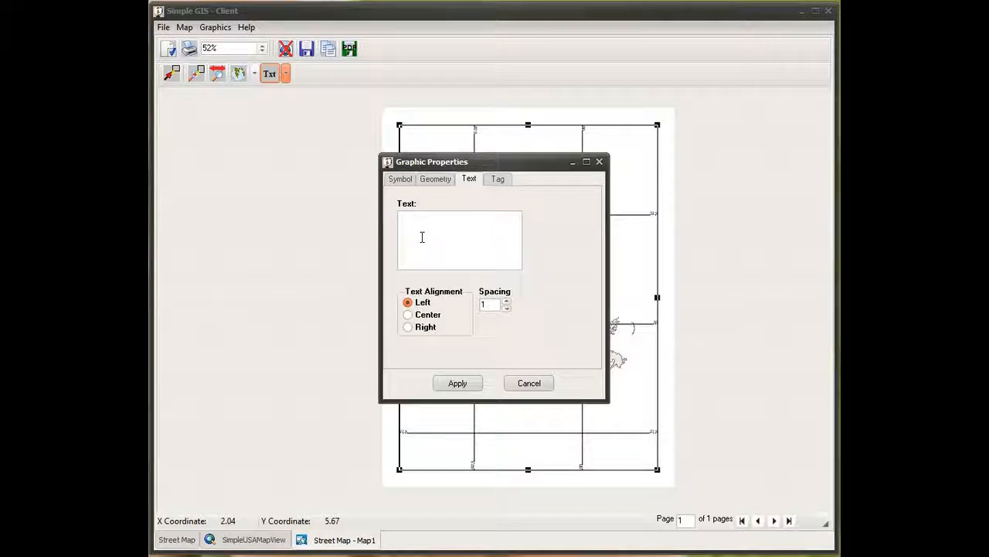
text(This is my area)
key(Return)
text(interest)
click(443, 318)
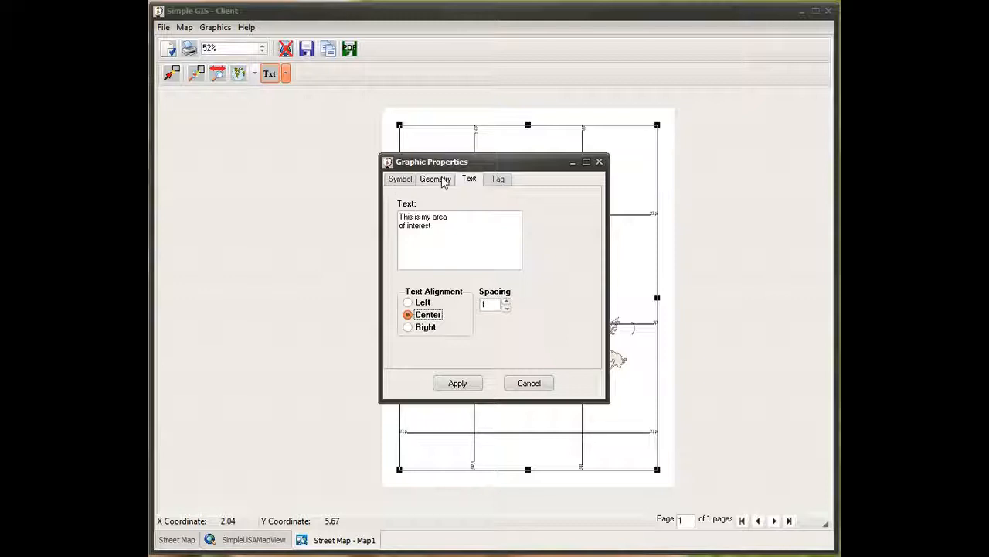
Scale the text's Microsoft Sans Serif symbol to 250% and apply the graphic properties
click(397, 181)
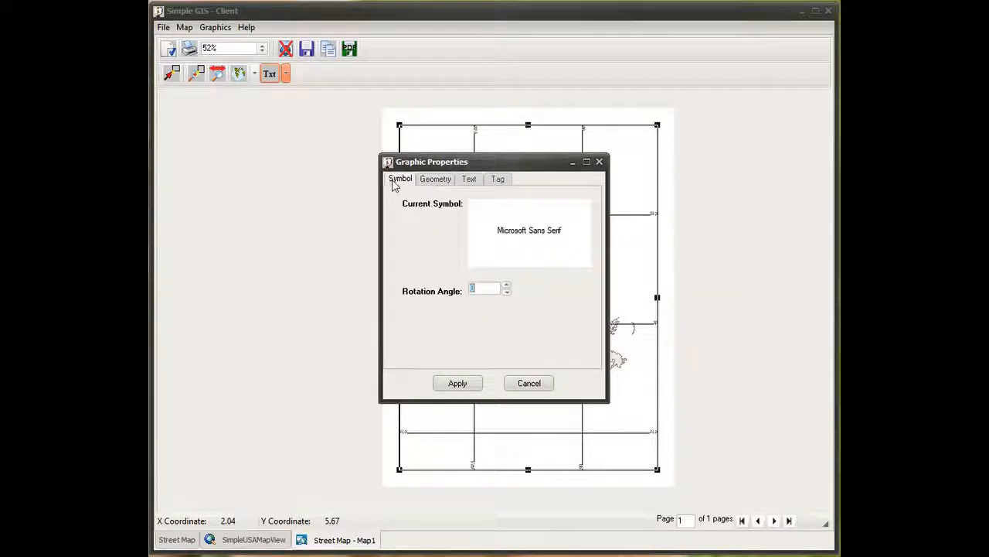
click(520, 241)
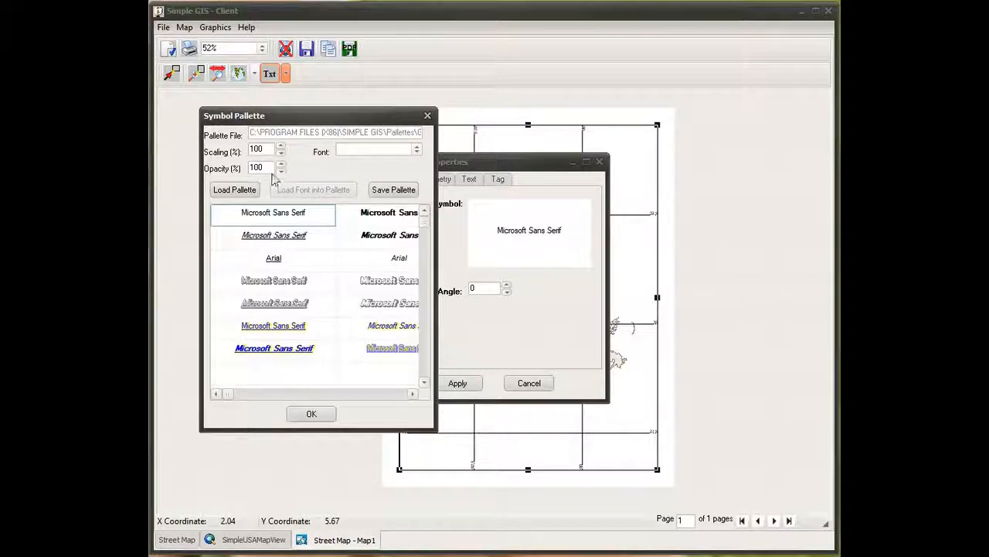
double_click(258, 149)
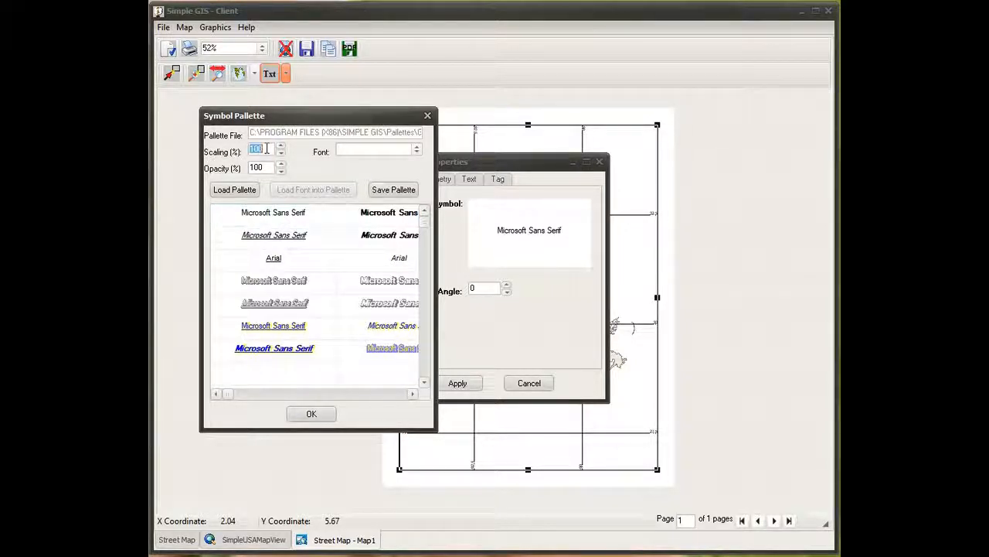
text(250)
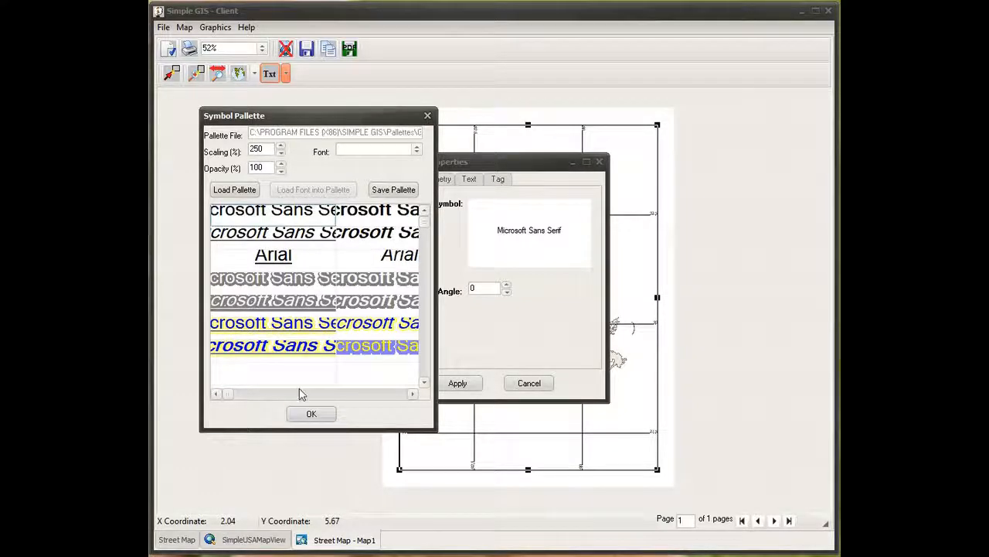
click(309, 413)
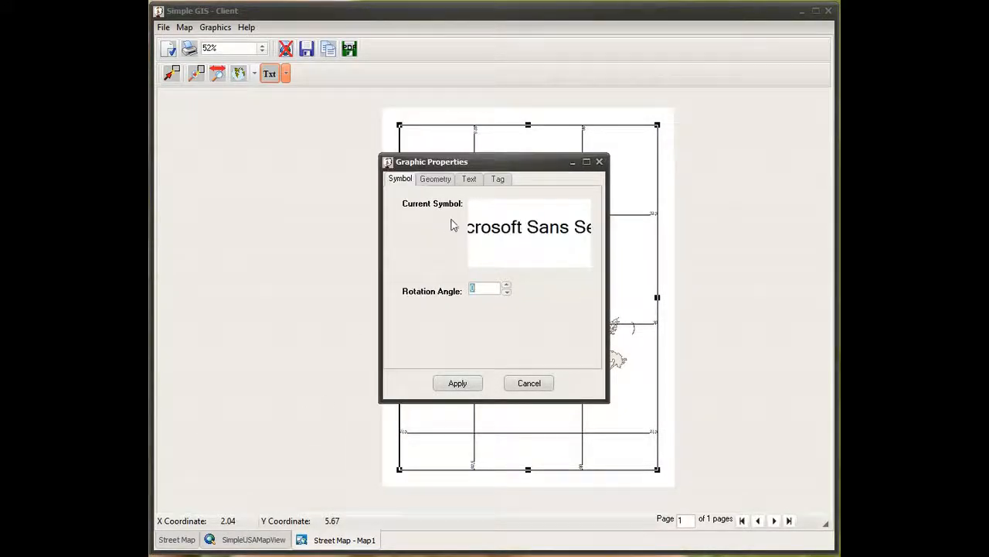
click(463, 378)
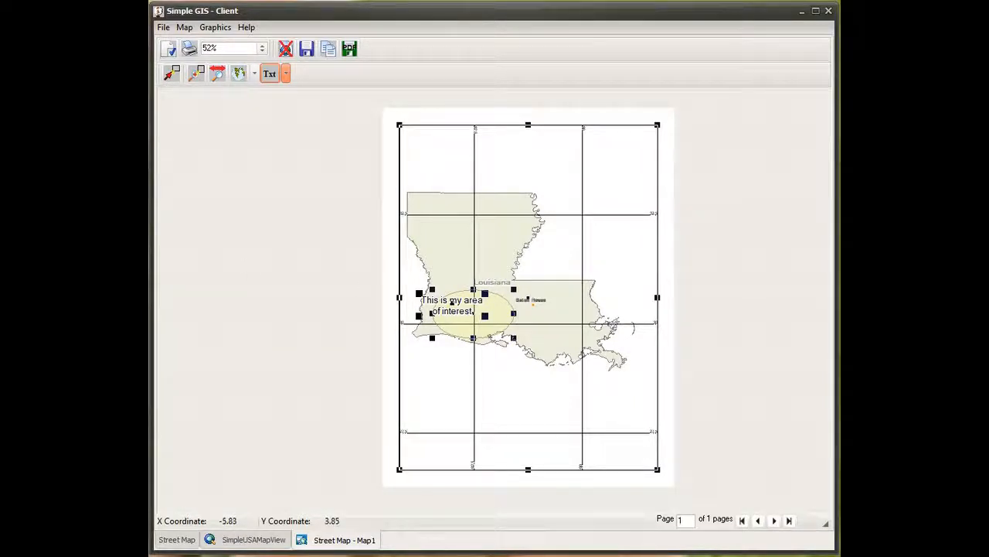
Move the area-of-interest text to the middle of the yellow ellipse and deselect all graphics
click(171, 75)
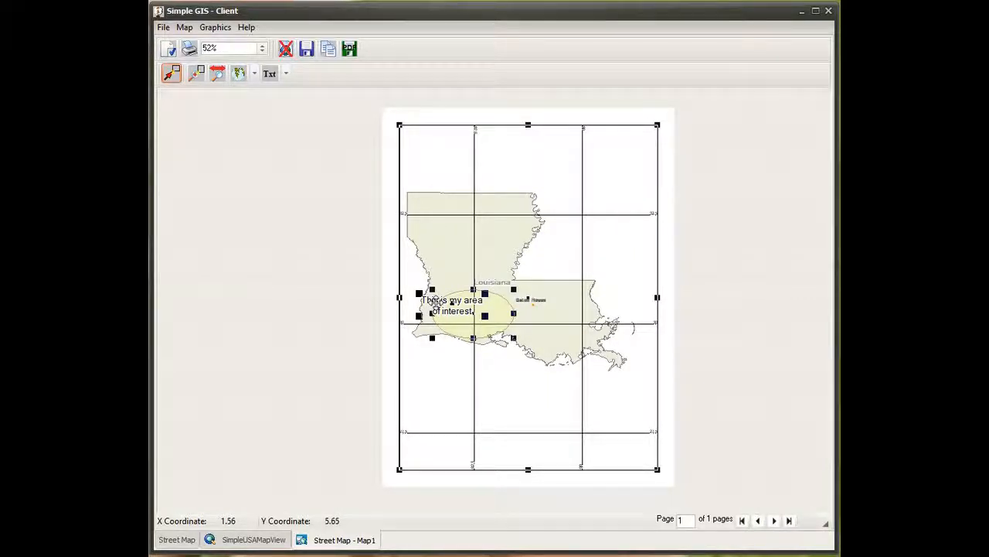
click(438, 305)
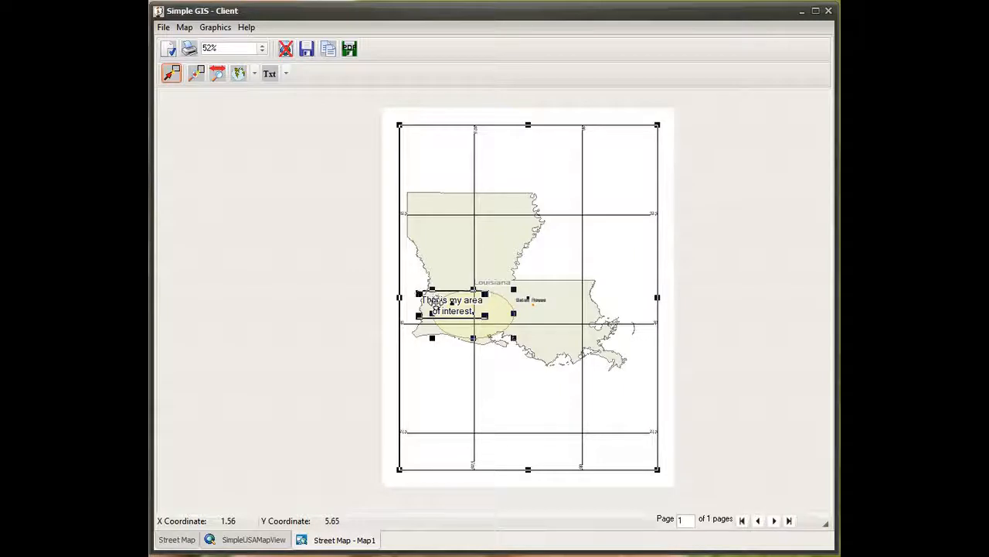
drag(437, 305, 457, 316)
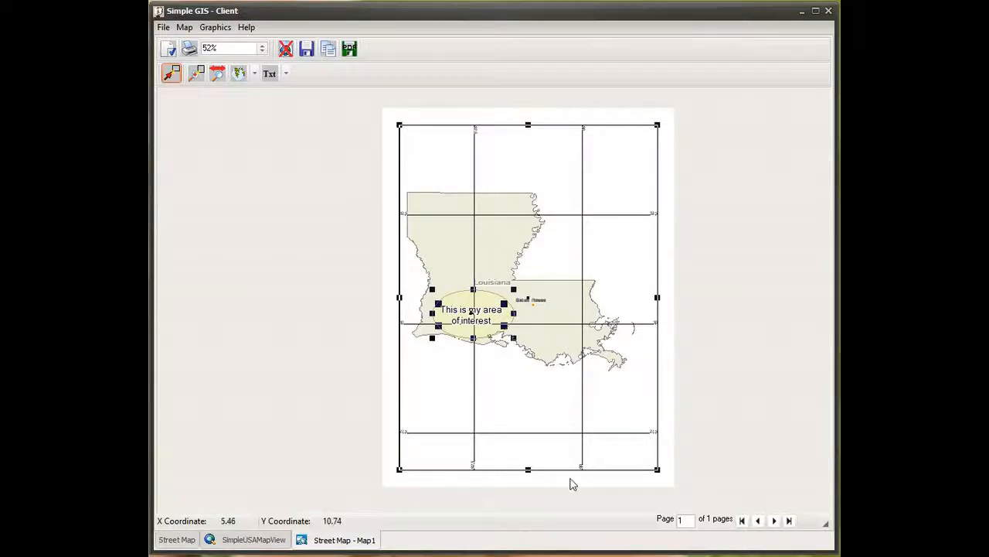
click(717, 292)
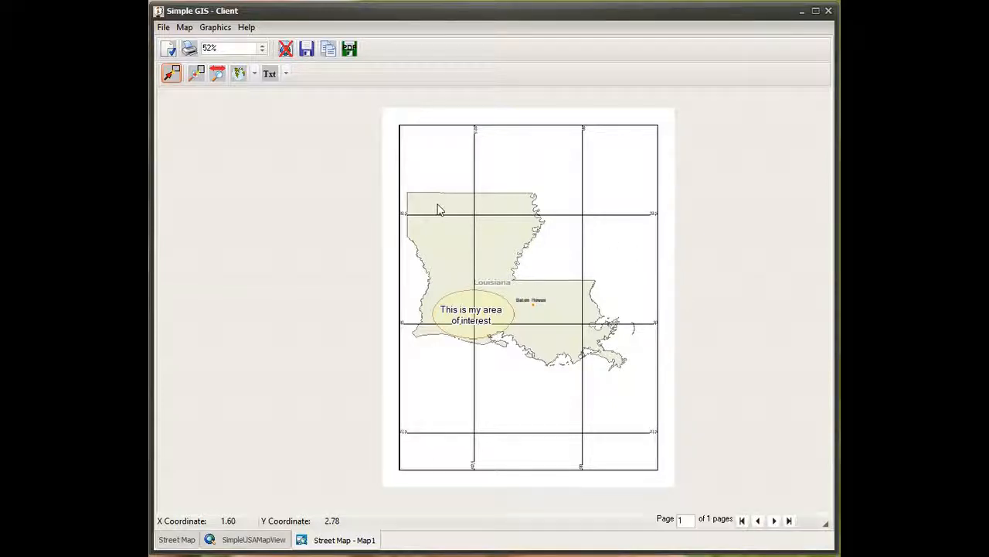
Review the print settings for the map page and close them without printing
click(189, 51)
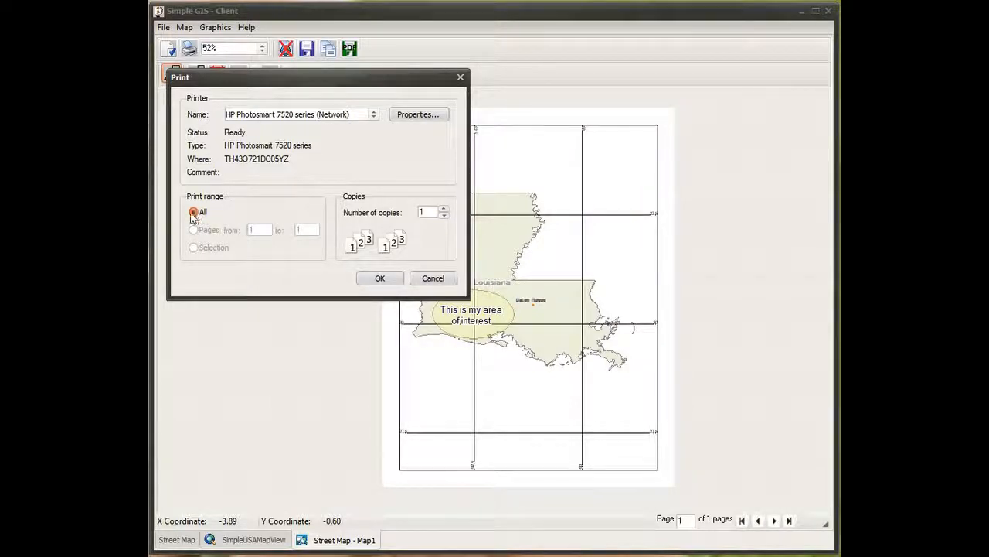
click(435, 280)
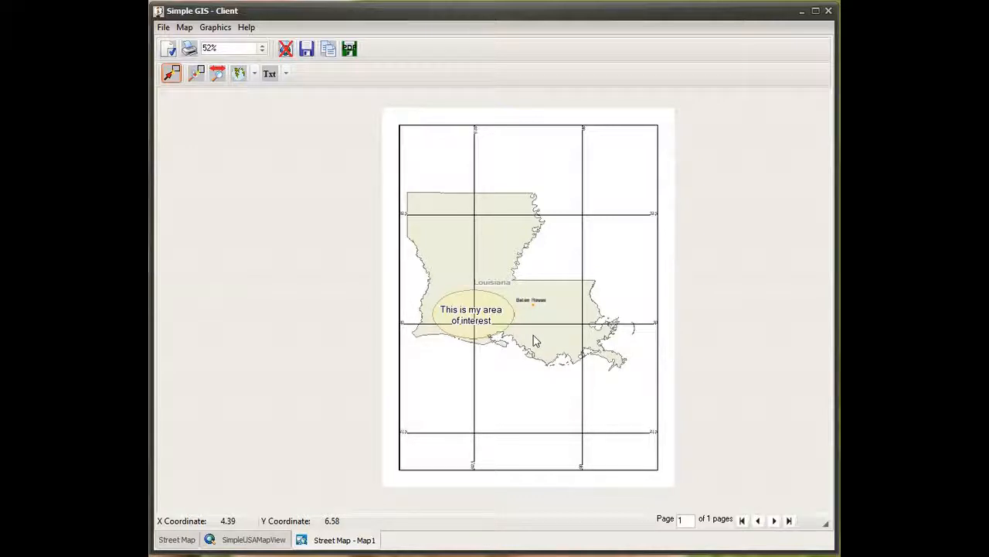
Open the graphic export settings for the map page and move the dialog over the upper part of the map
click(186, 27)
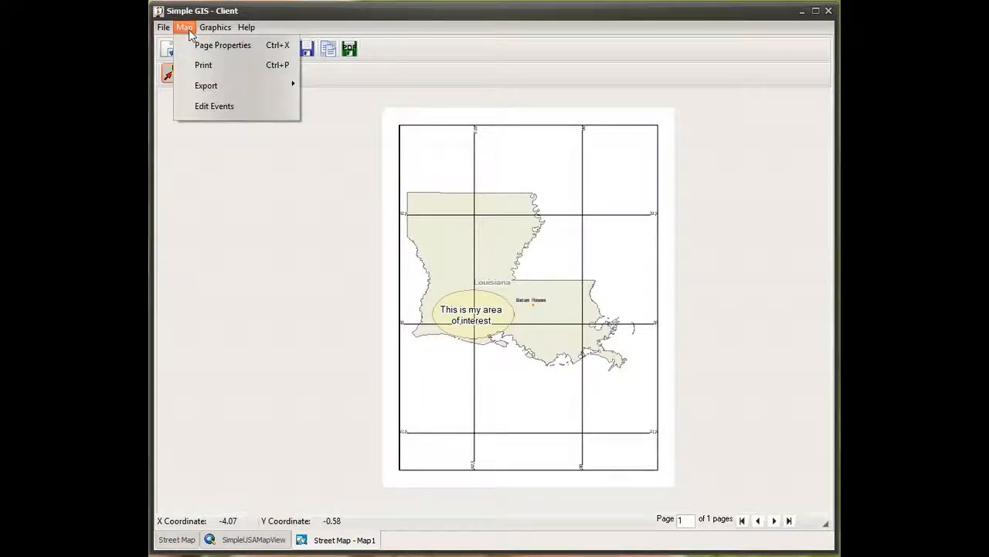
mouse_move(208, 93)
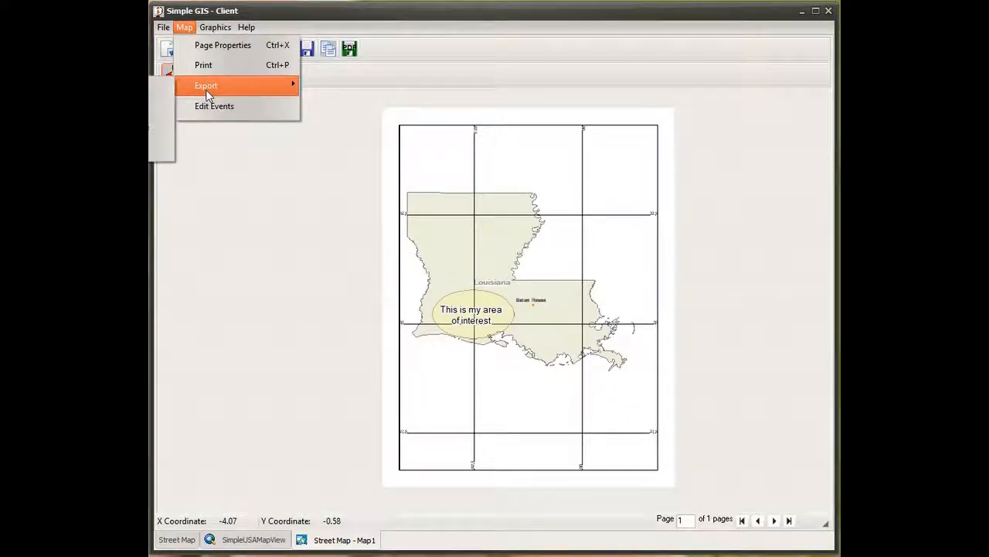
click(155, 133)
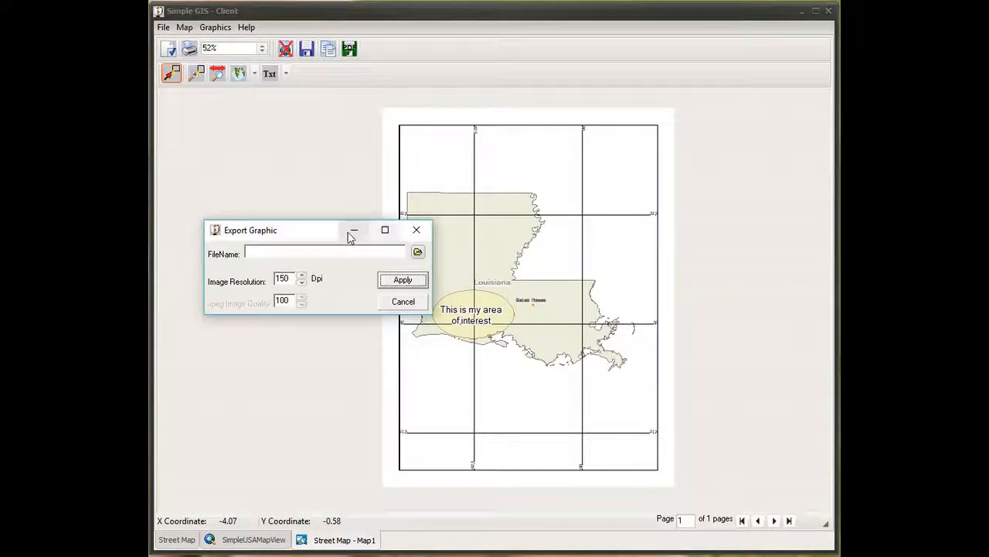
drag(314, 229, 480, 155)
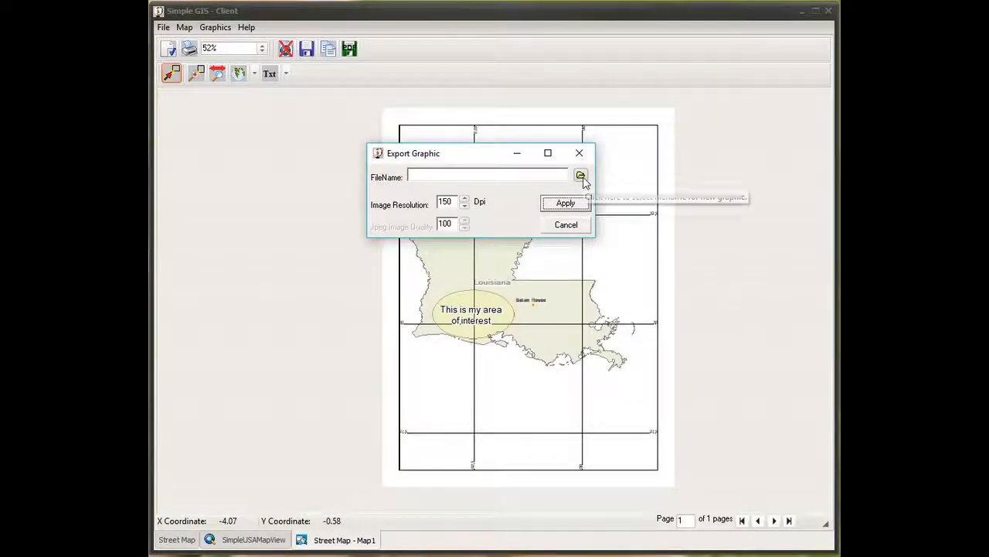
Browse for the graphic's save location and go to C:\Users\Public\Documents\Map PDFs
click(580, 175)
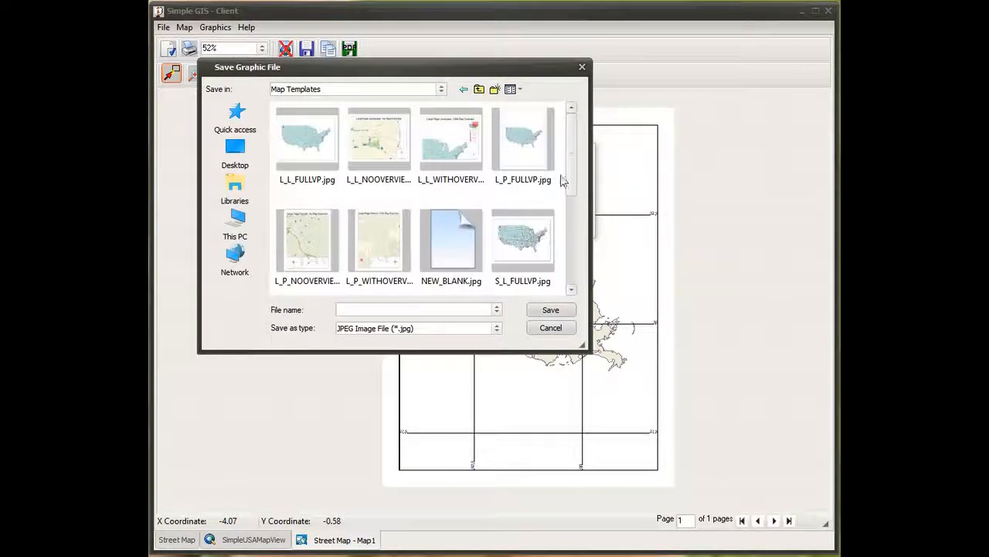
click(329, 92)
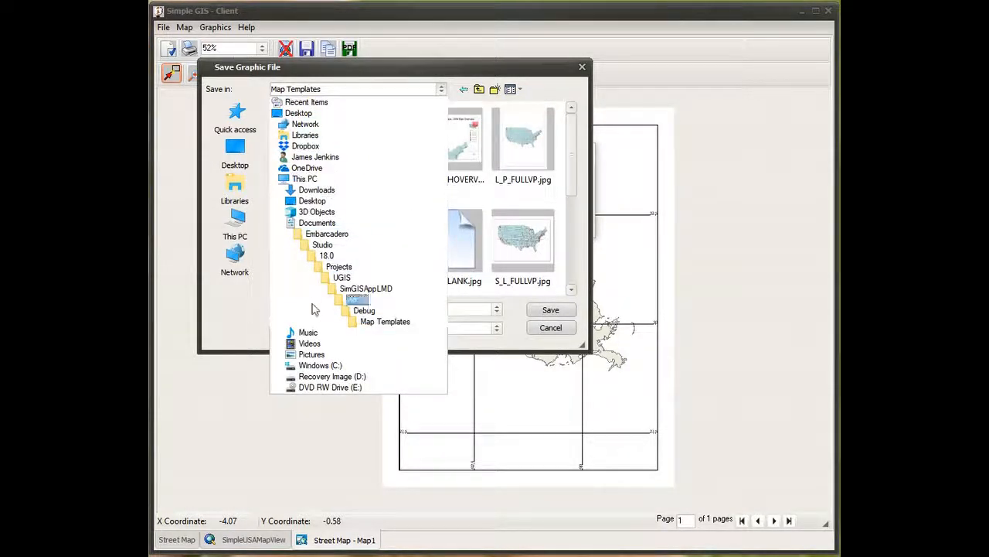
click(309, 377)
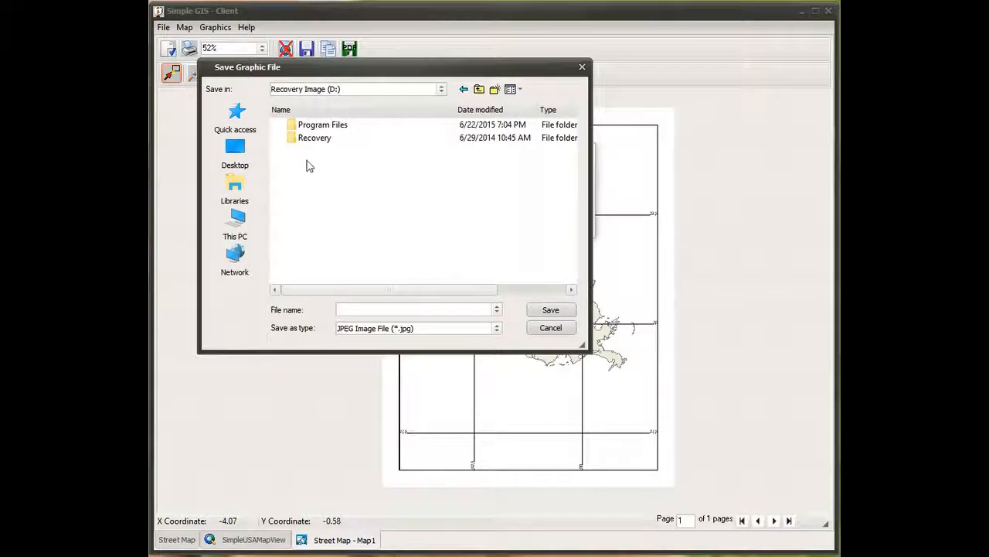
click(312, 93)
click(318, 365)
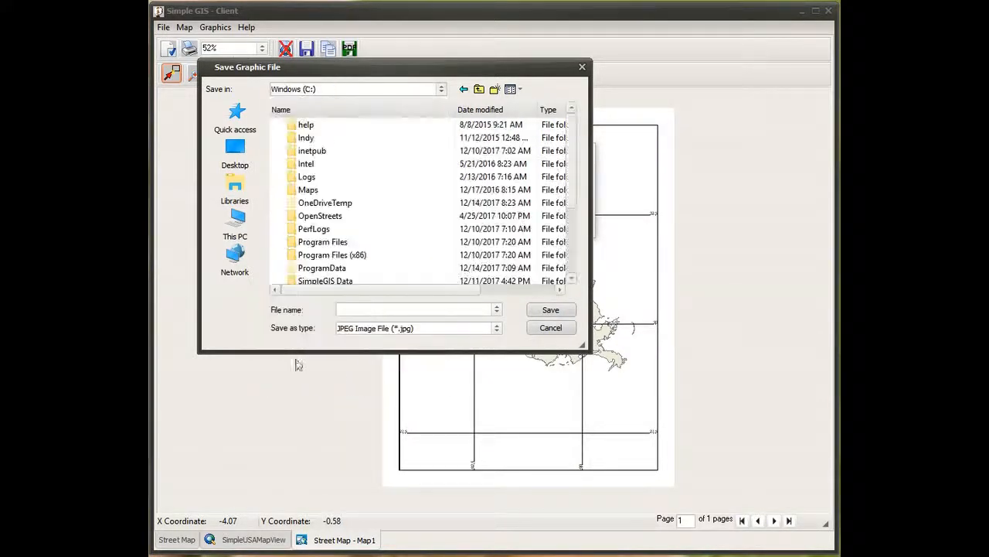
scroll(298, 232, down, 3)
double_click(302, 230)
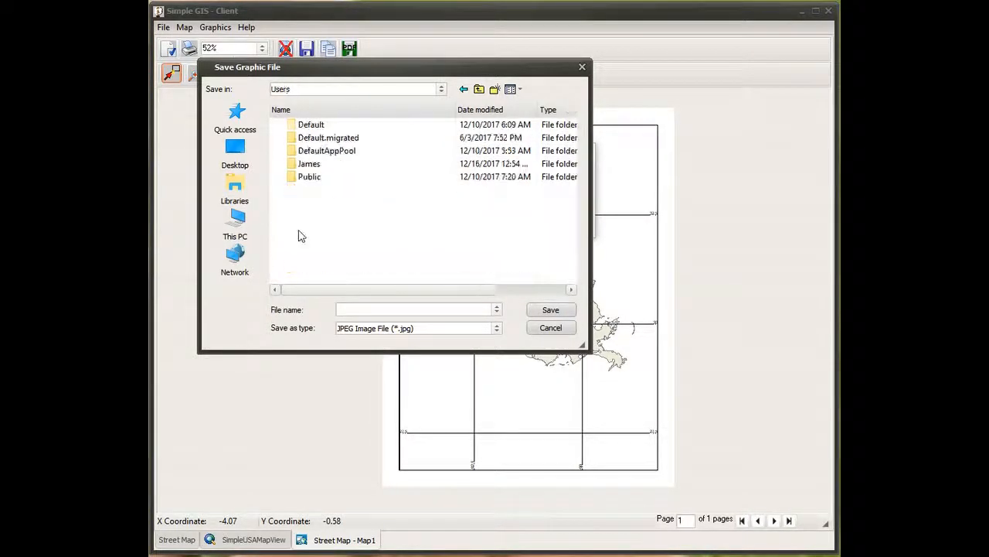
click(304, 179)
double_click(303, 179)
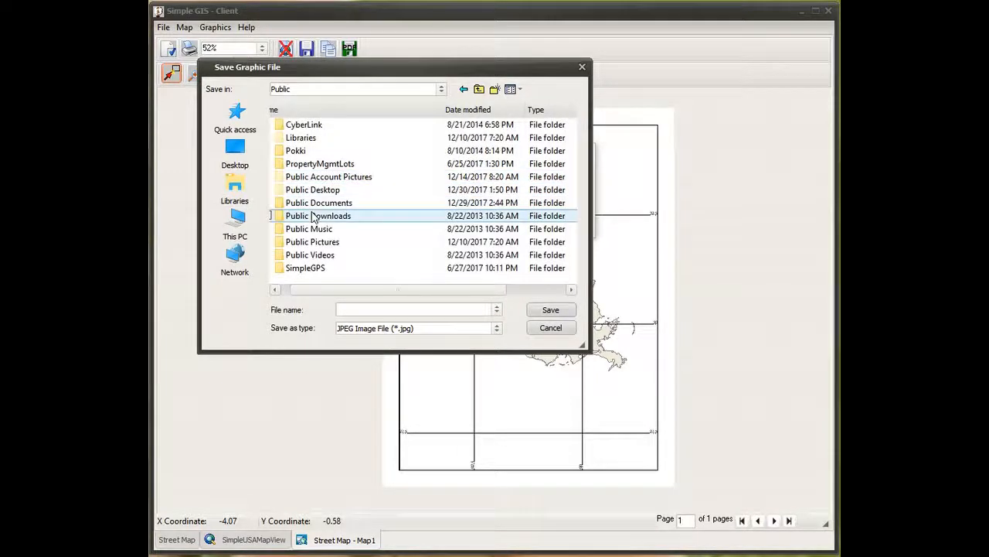
click(314, 205)
double_click(314, 205)
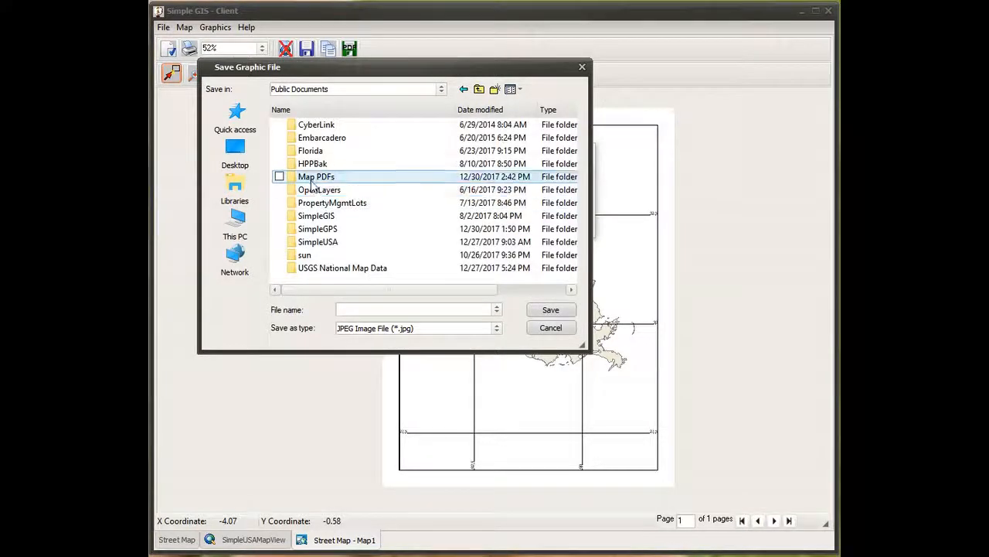
double_click(313, 177)
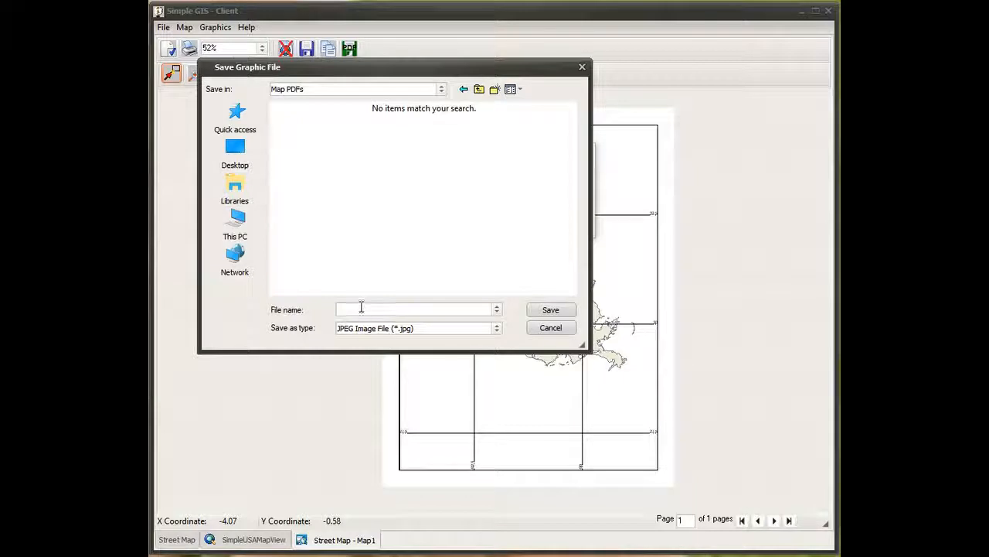
Export the map page as the JPEG image MyMapExp and check the file in the Map PDFs folder
click(347, 310)
text(MyMapExp)
click(538, 309)
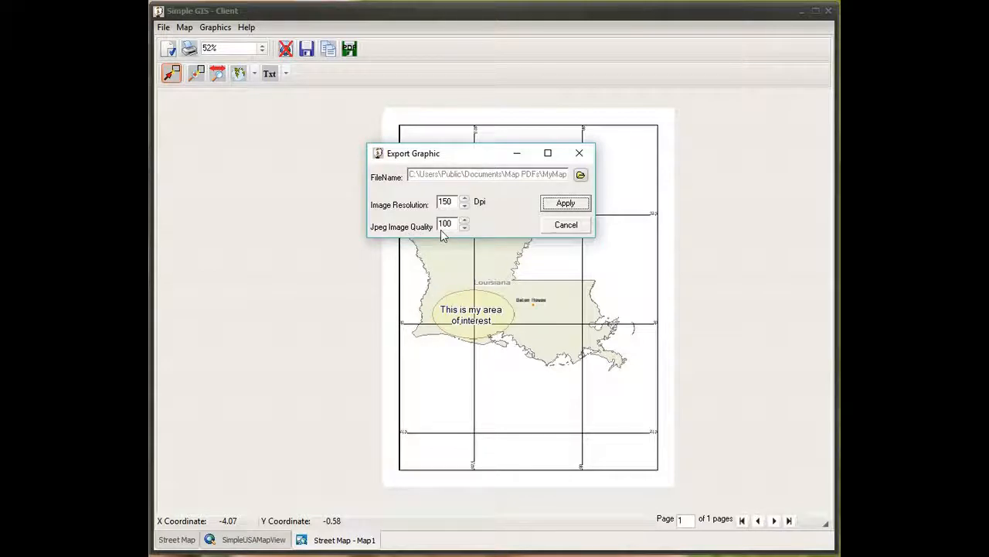
click(574, 204)
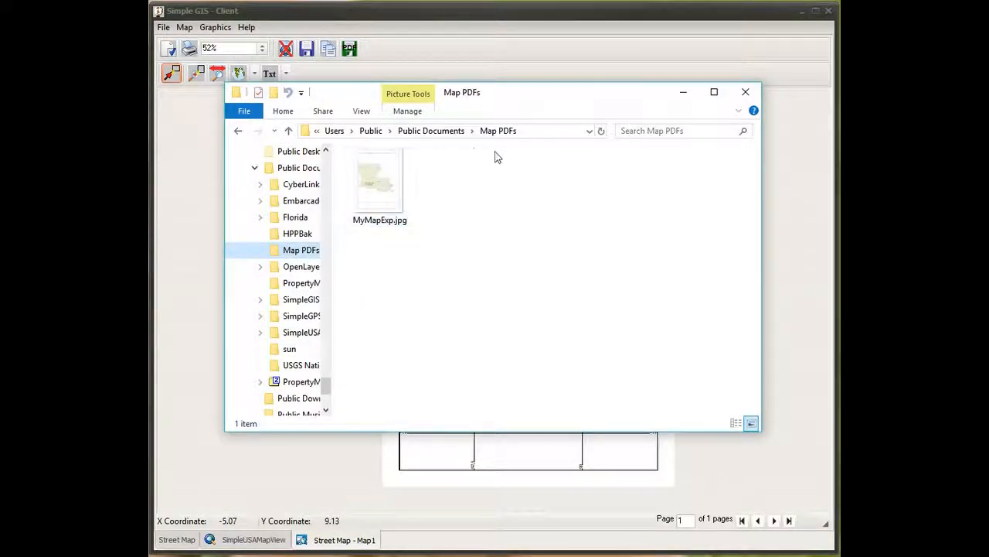
click(387, 210)
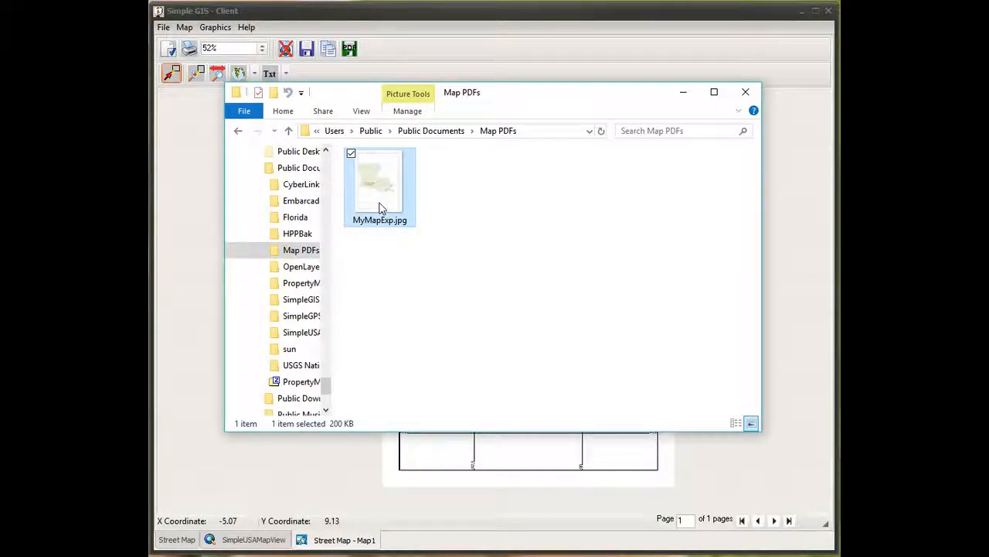
click(400, 555)
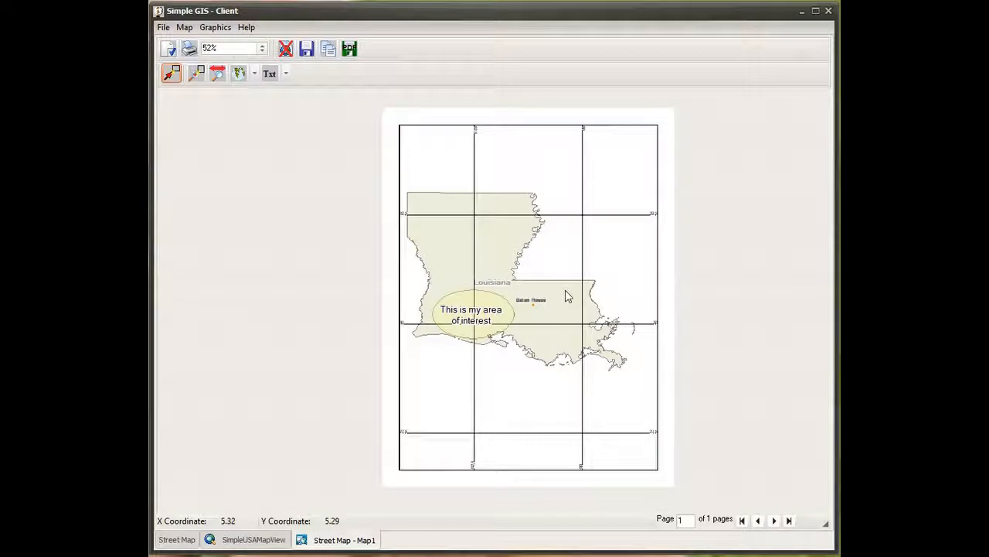
Export all pages of the map to a PDF file named MyPDFMap in the Map PDFs folder
click(349, 49)
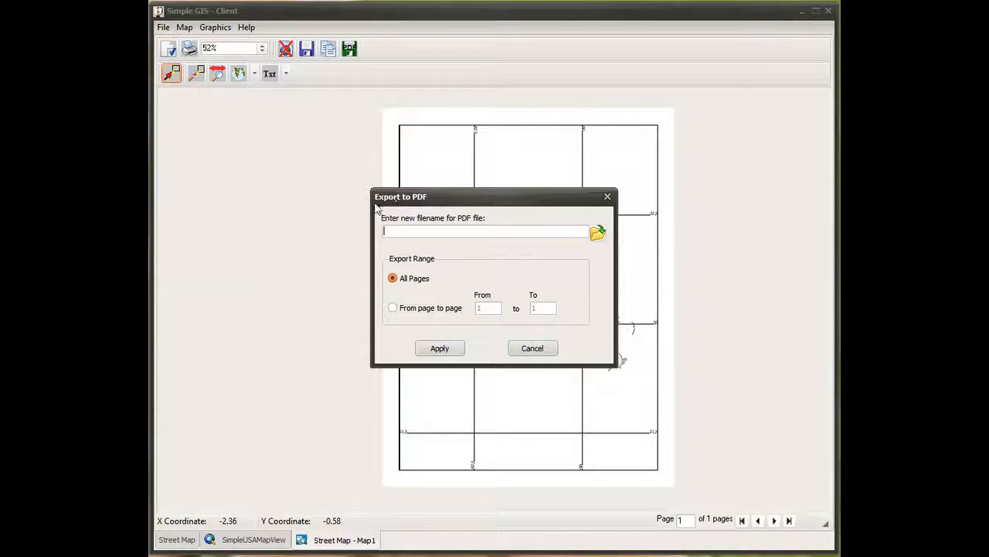
click(598, 233)
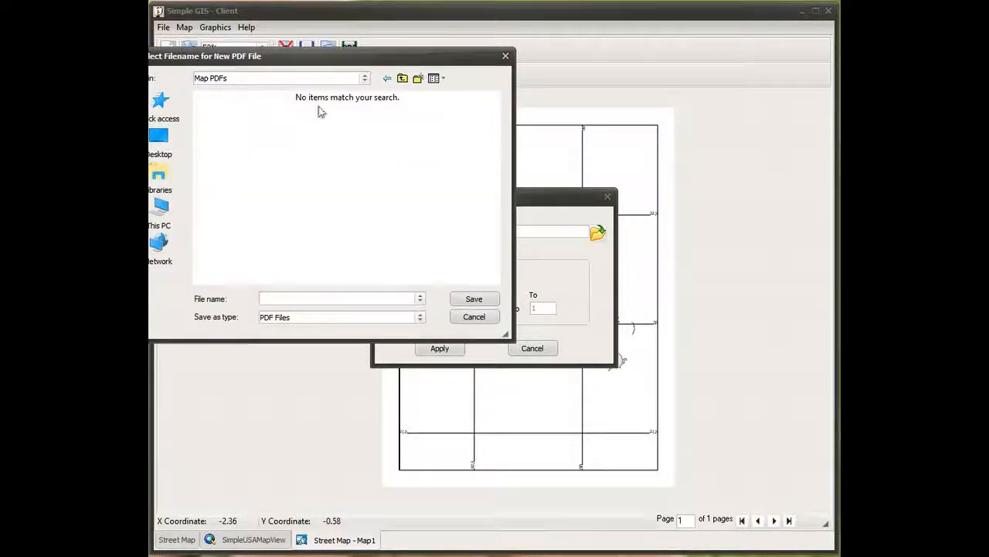
text(MyPDFMap)
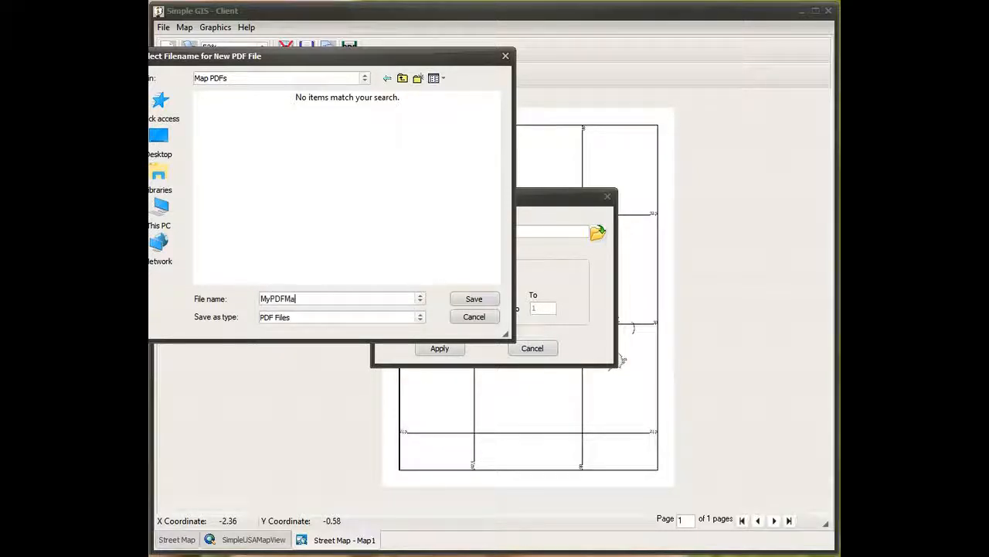
click(474, 298)
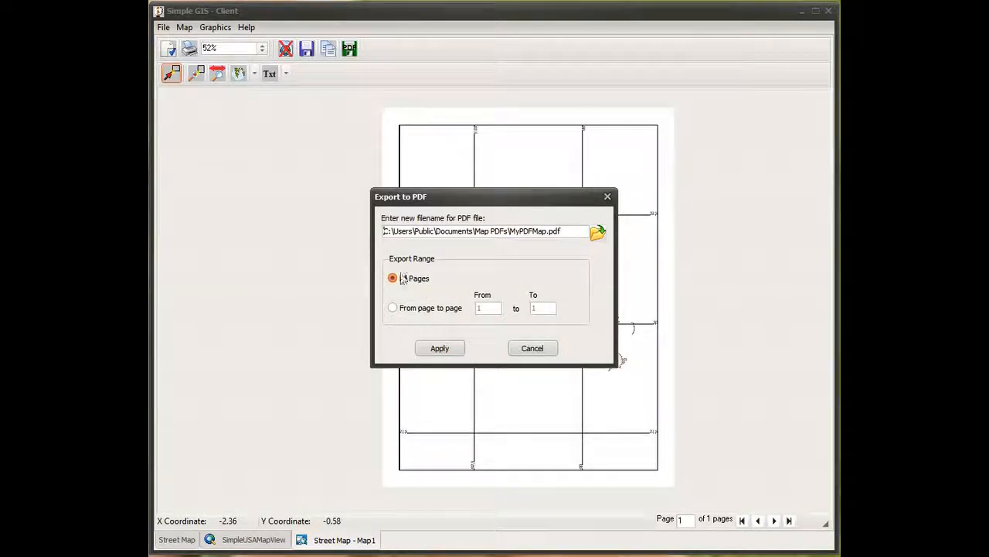
click(439, 348)
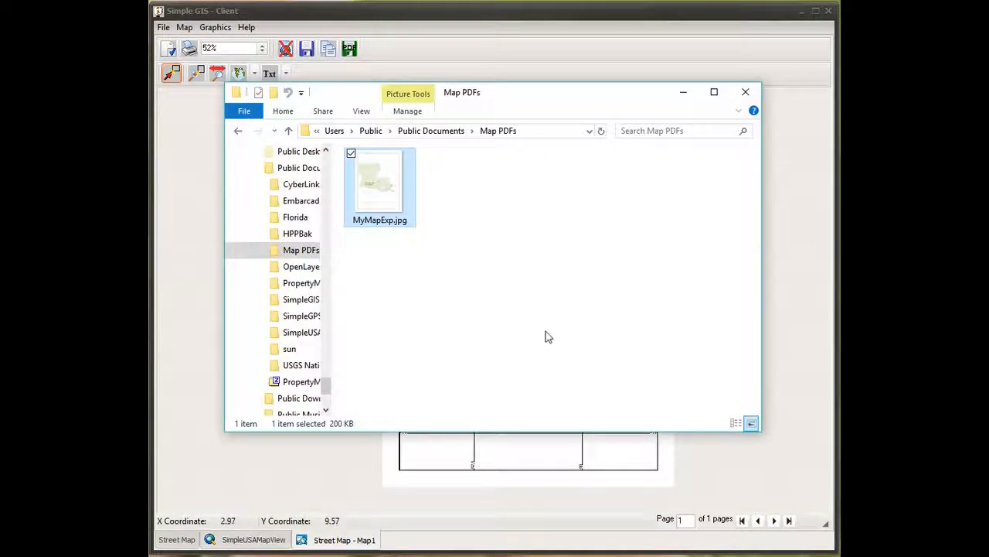
View MyPDFMap.pdf from the Map PDFs folder, close it and return to Simple GIS
click(300, 252)
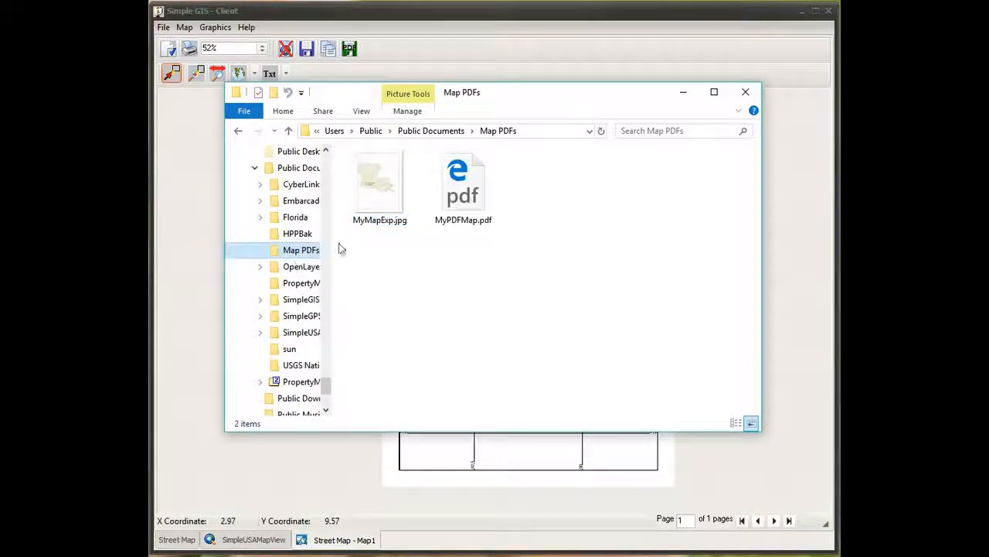
double_click(482, 201)
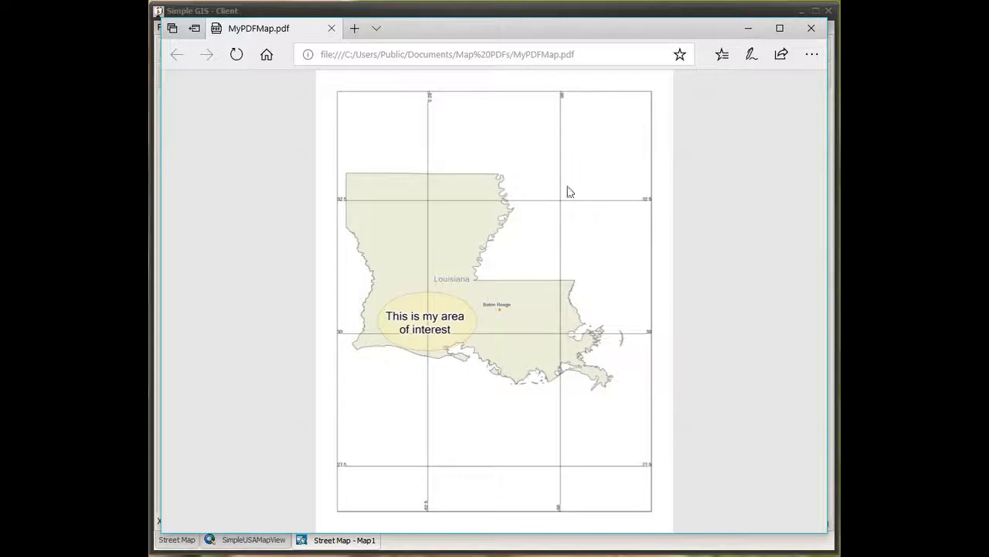
click(811, 29)
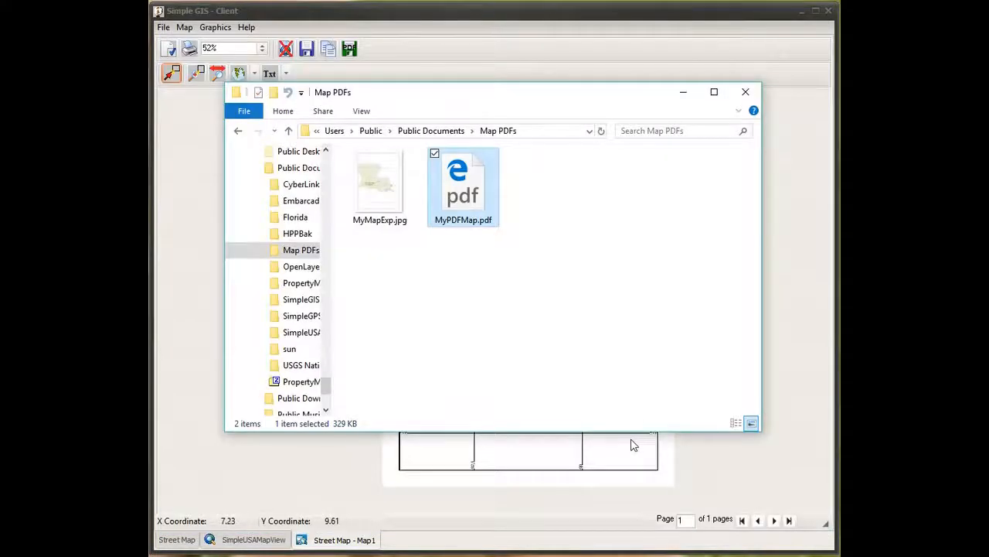
click(738, 472)
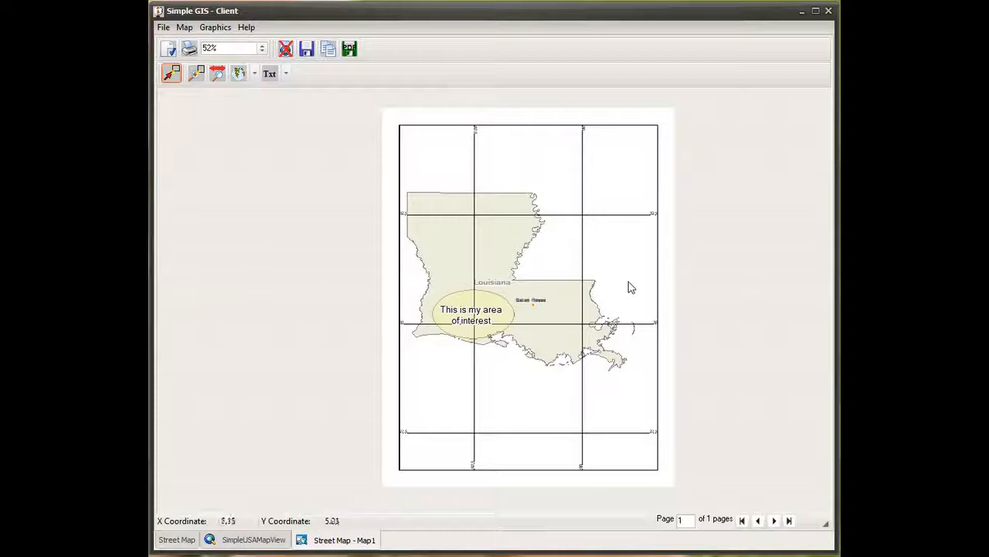
From the SimpleUSAMapView map, begin a new template-based map using the small page portrait layout with overview map
click(254, 540)
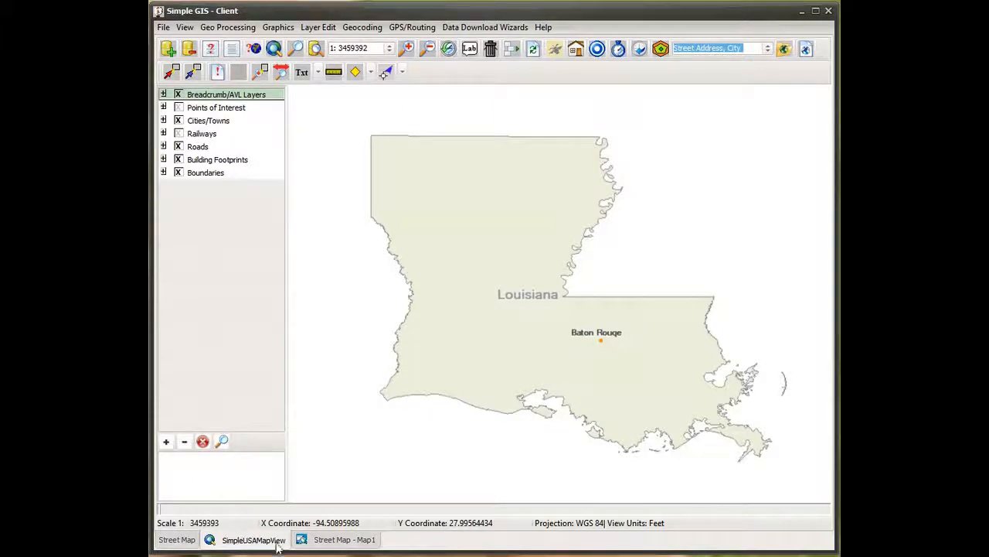
click(348, 543)
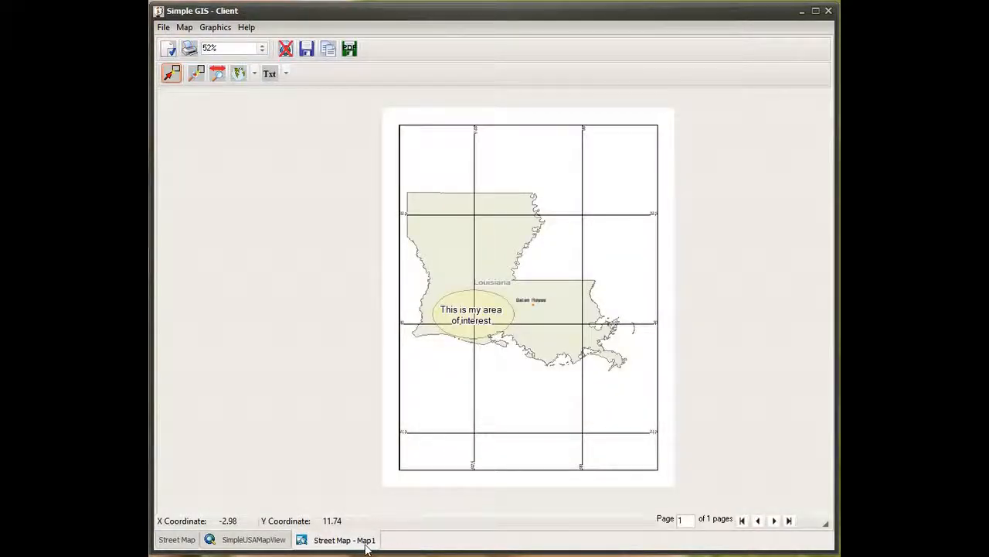
click(253, 541)
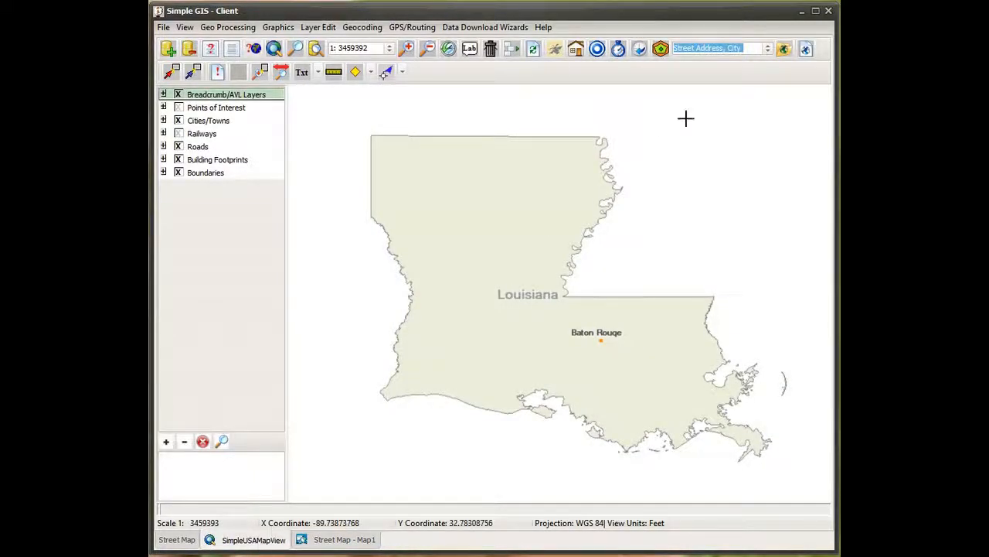
click(805, 49)
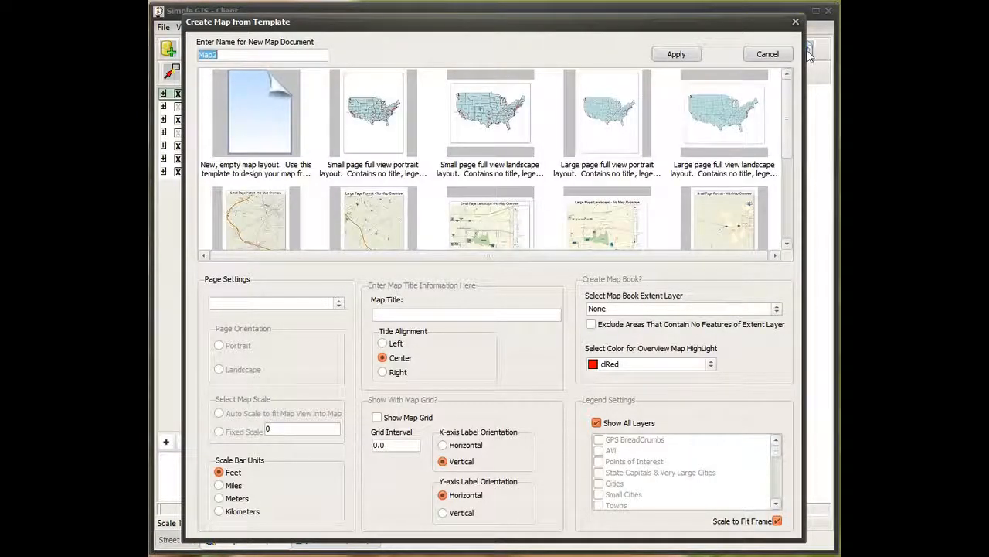
drag(790, 134, 784, 171)
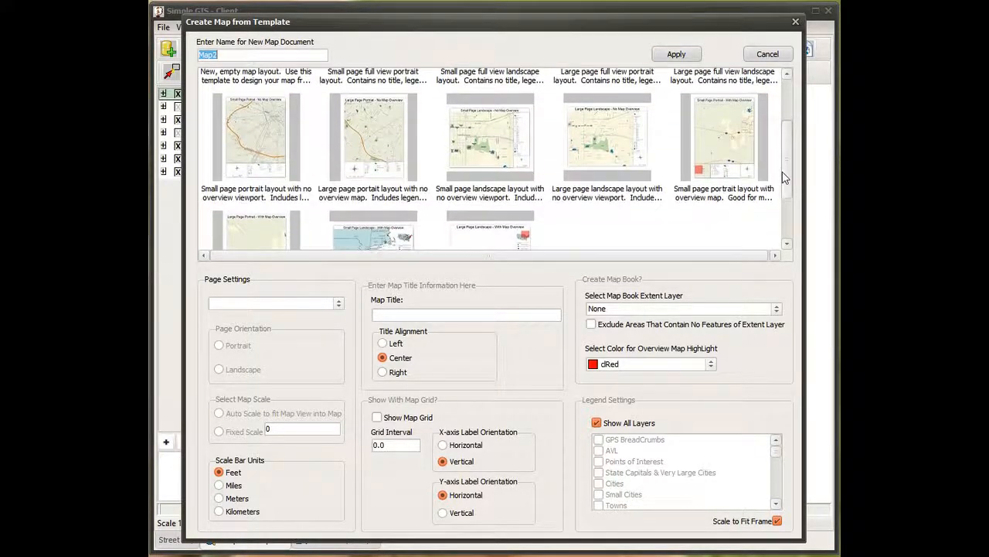
click(712, 174)
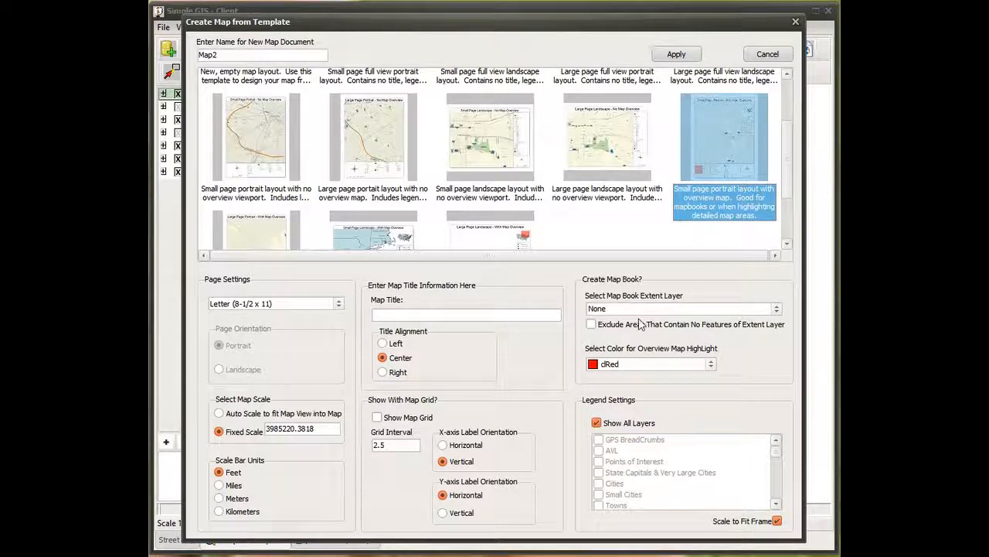
Title the new map "My Louisiana Map Book" and align the title to the left
click(380, 318)
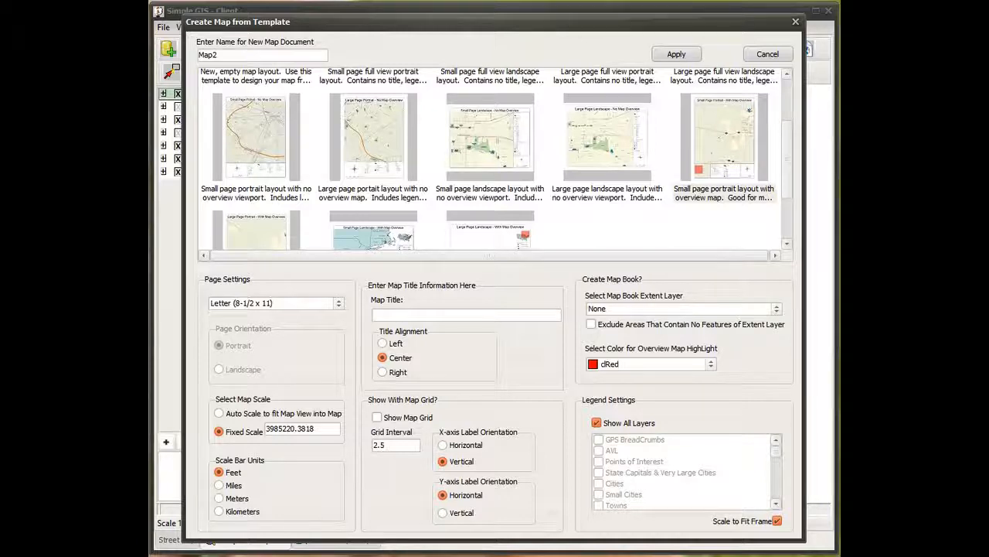
text(y Louisiana Map Book)
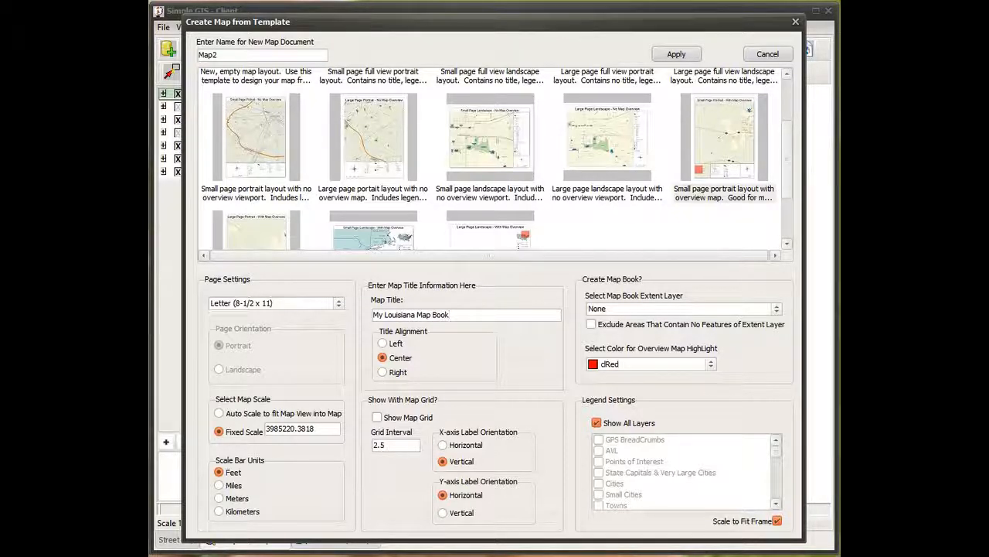
click(404, 345)
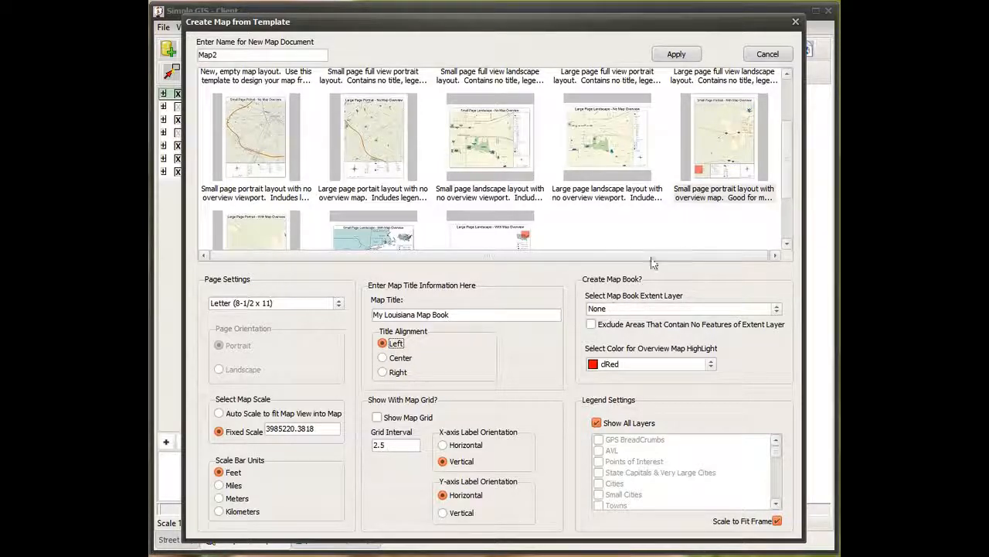
Use US State Boundaries as the map book extent layer and exclude areas that contain no features of it
click(690, 313)
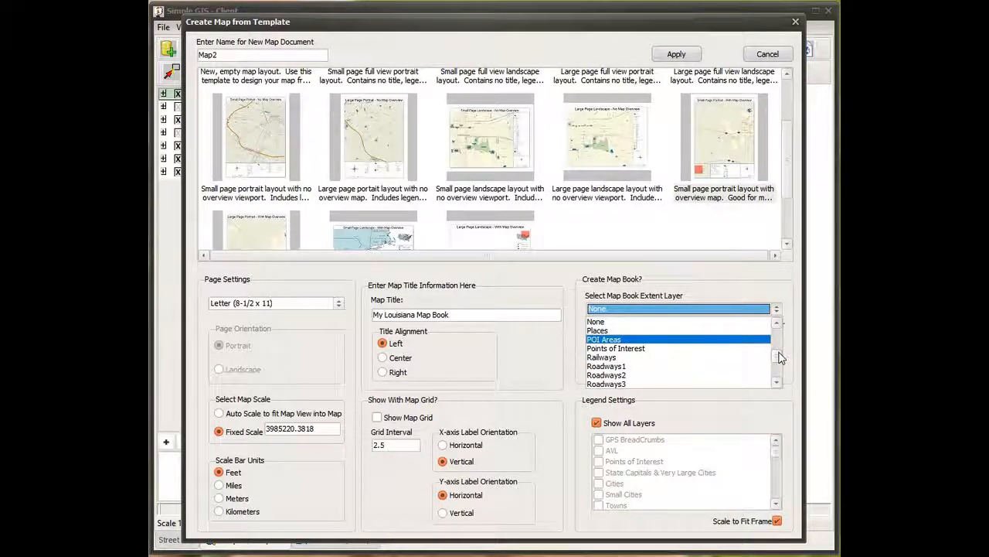
scroll(780, 357, down, 3)
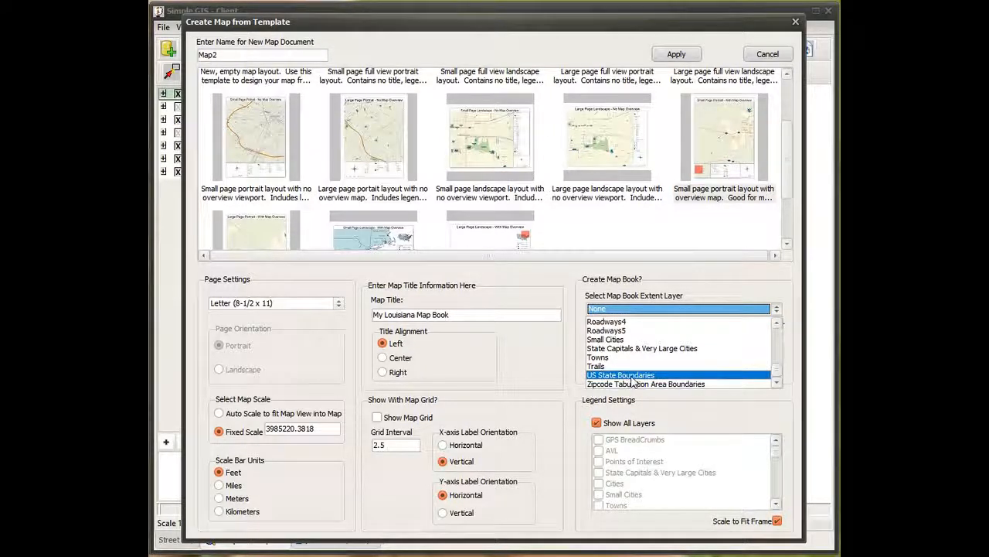
click(630, 376)
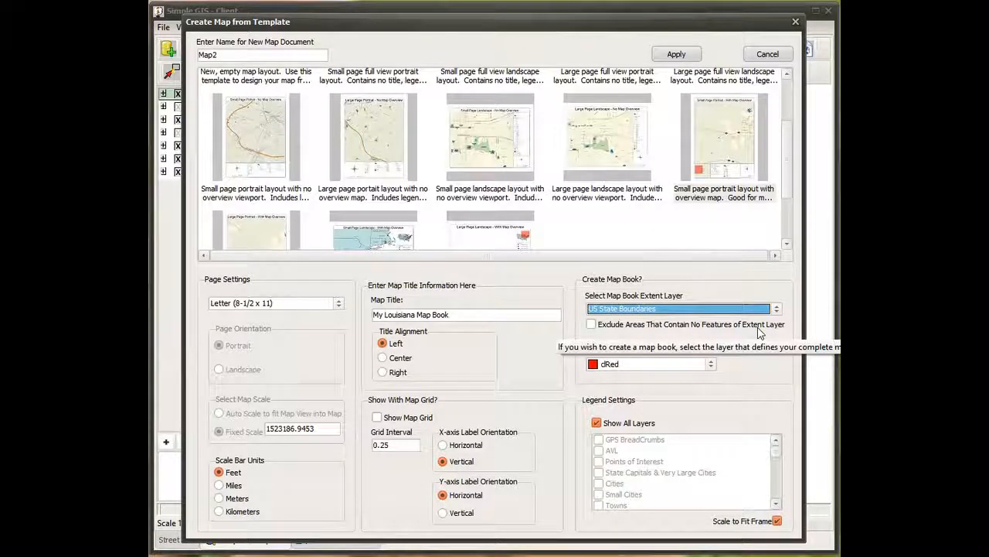
click(608, 337)
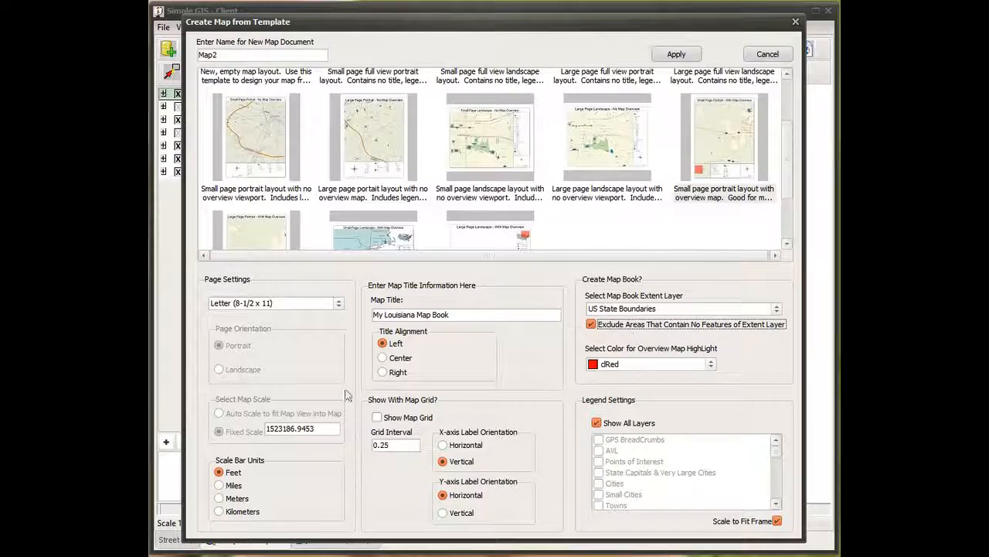
Set the fixed map scale to 500000 with the scale bar in miles, and show the map grid
click(313, 427)
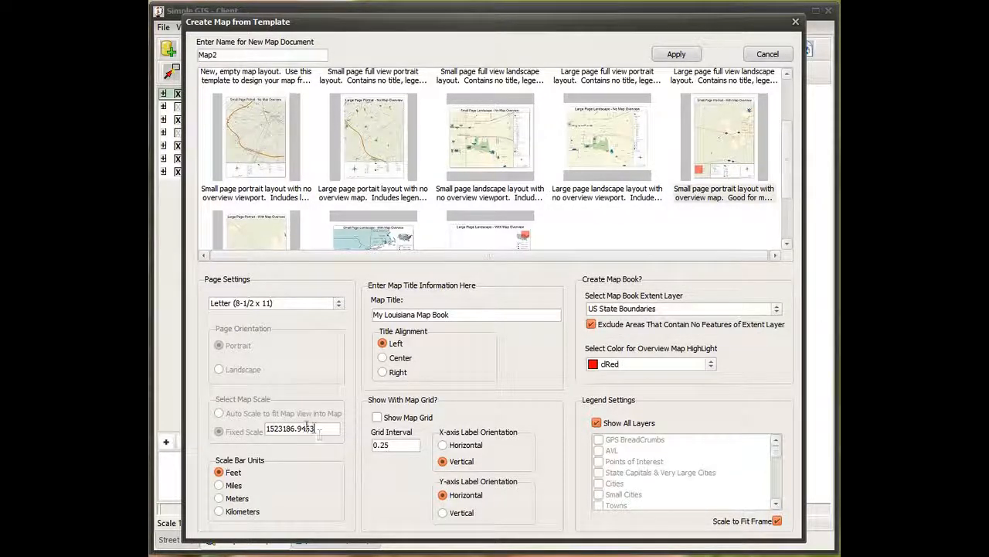
drag(316, 430, 223, 418)
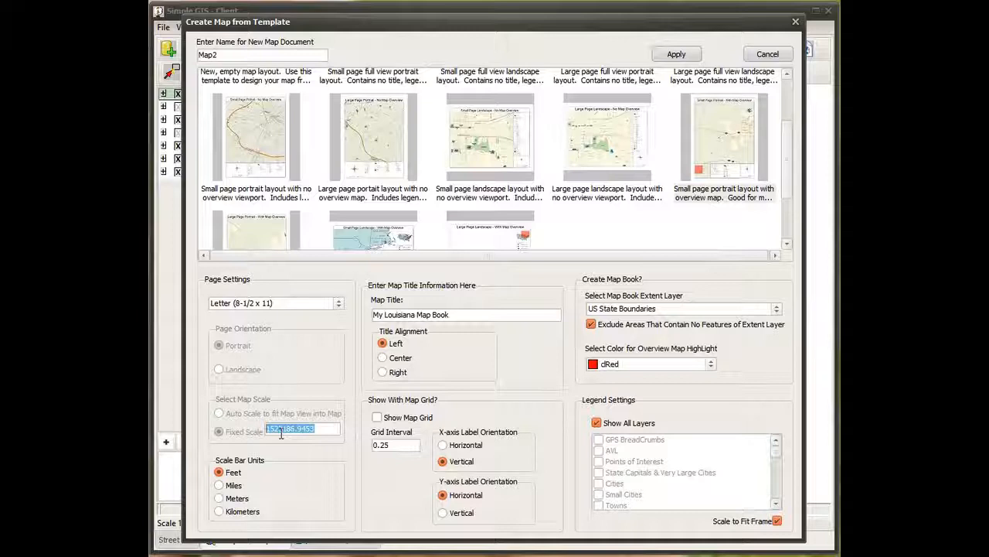
text(500000)
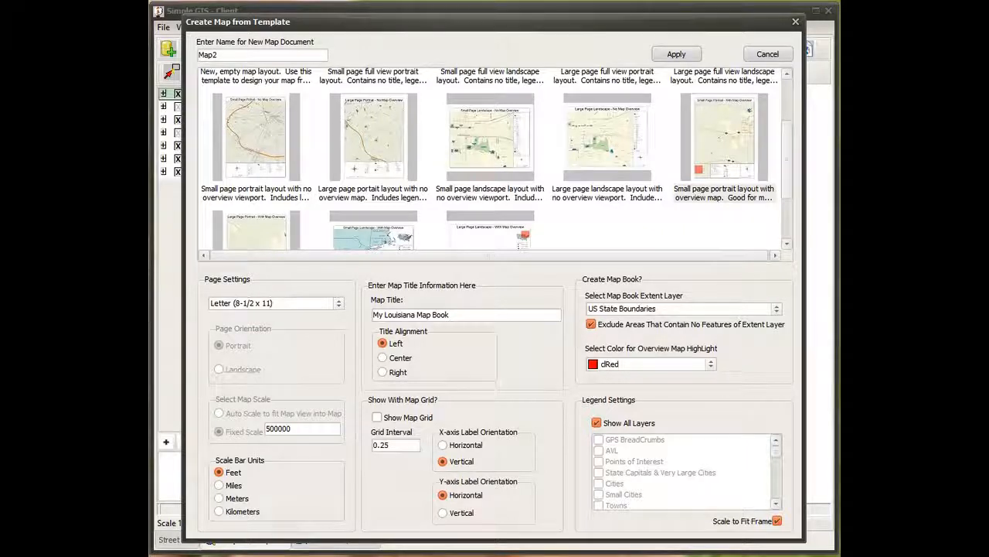
click(221, 486)
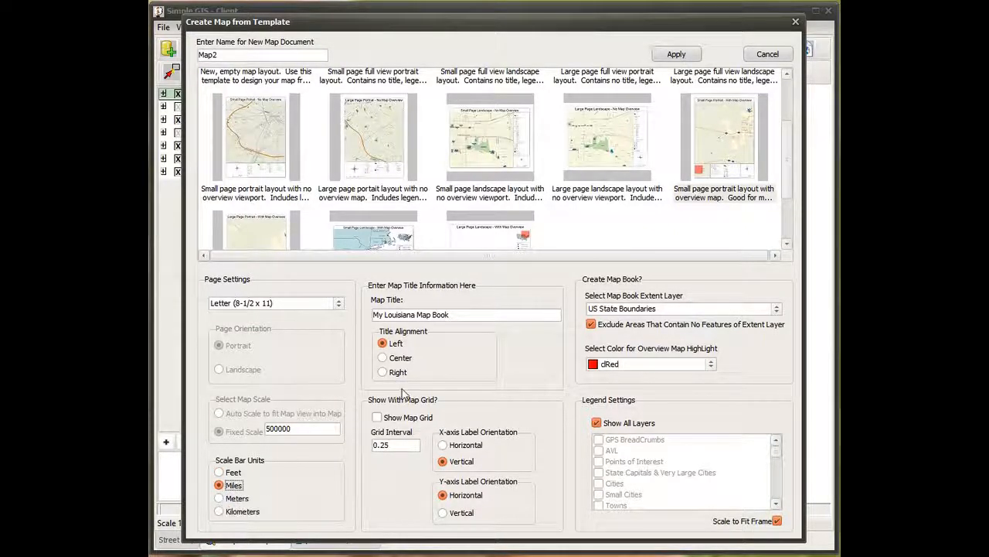
click(377, 418)
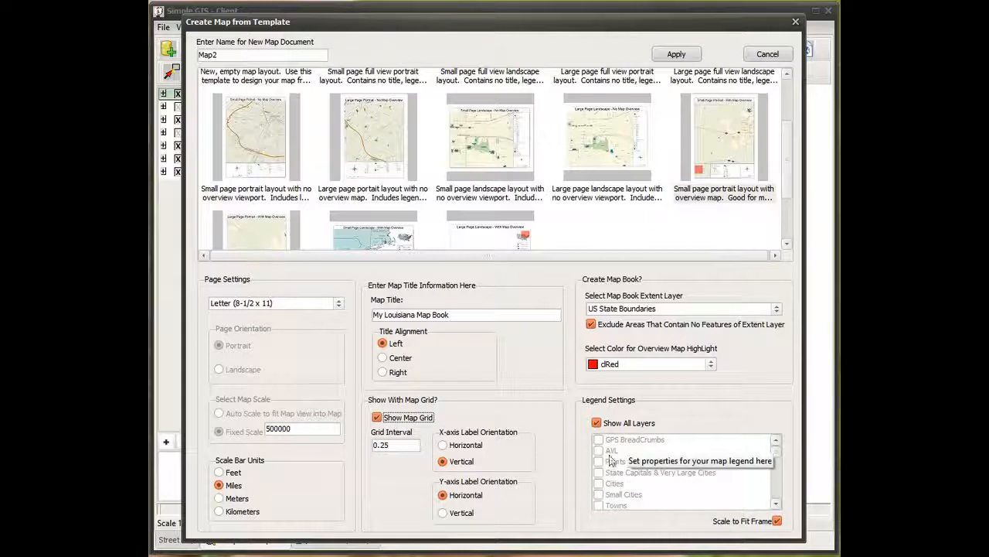
Limit the legend to the Points of Interest, State Capitals & Very Large Cities, and Cities layers
click(596, 424)
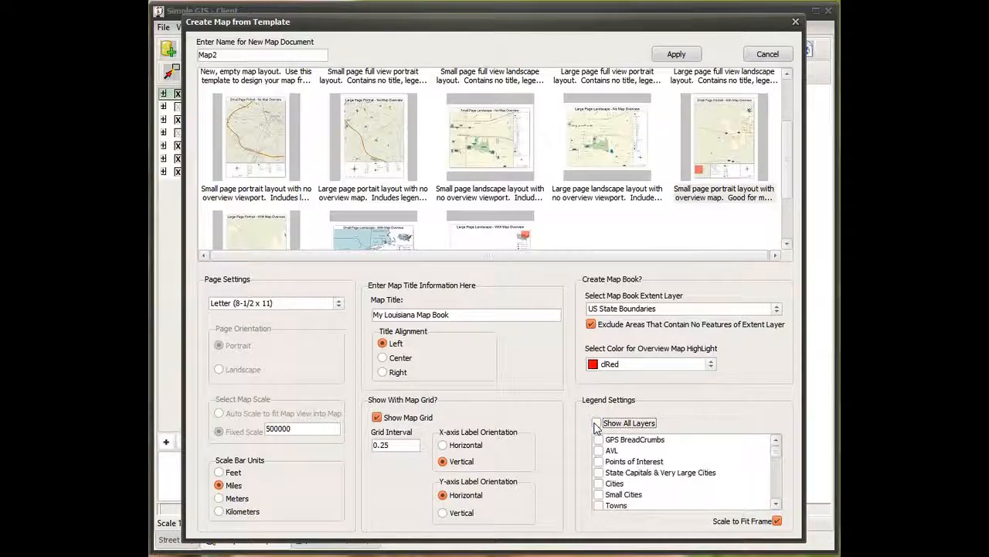
click(598, 461)
click(598, 472)
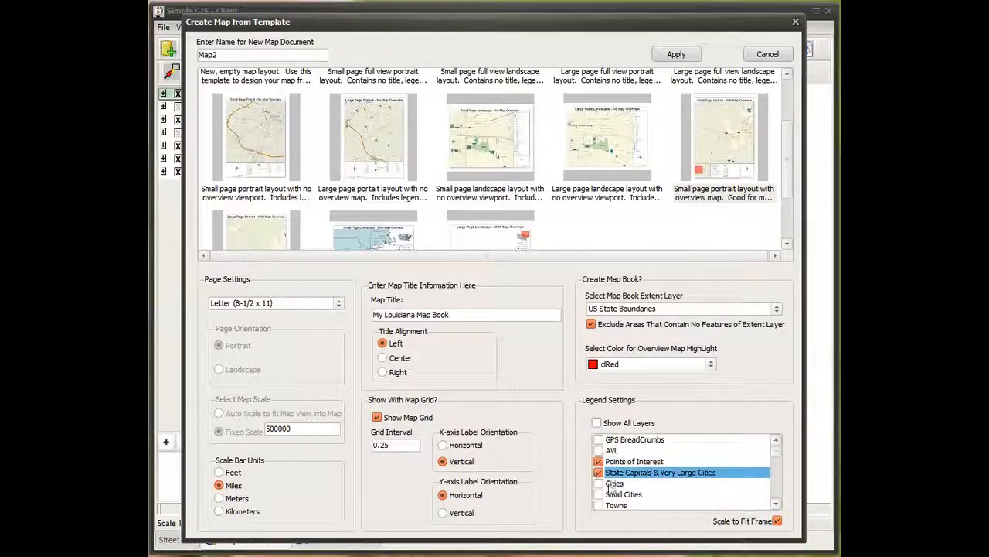
click(598, 483)
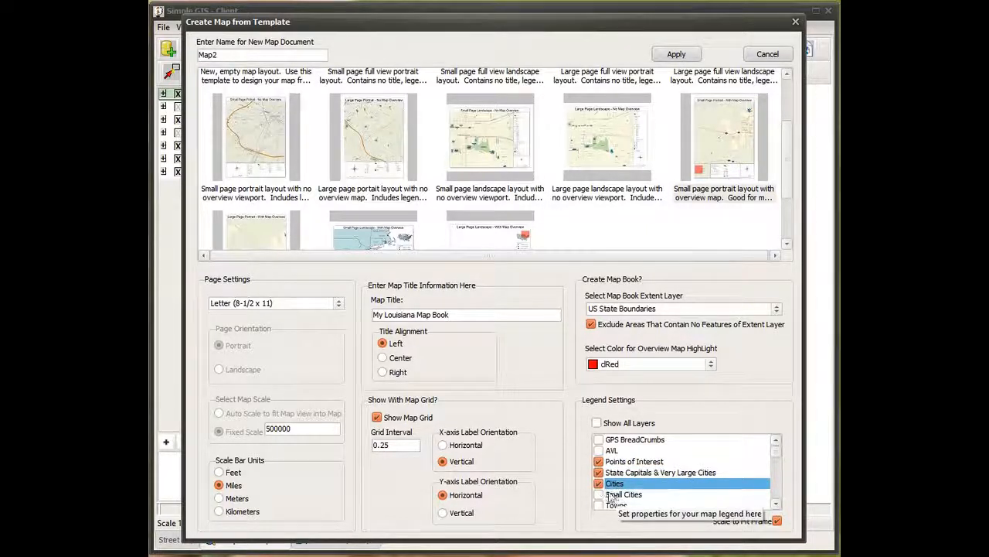
Clear the individually chosen legend layers and set the legend to show all layers again
click(598, 483)
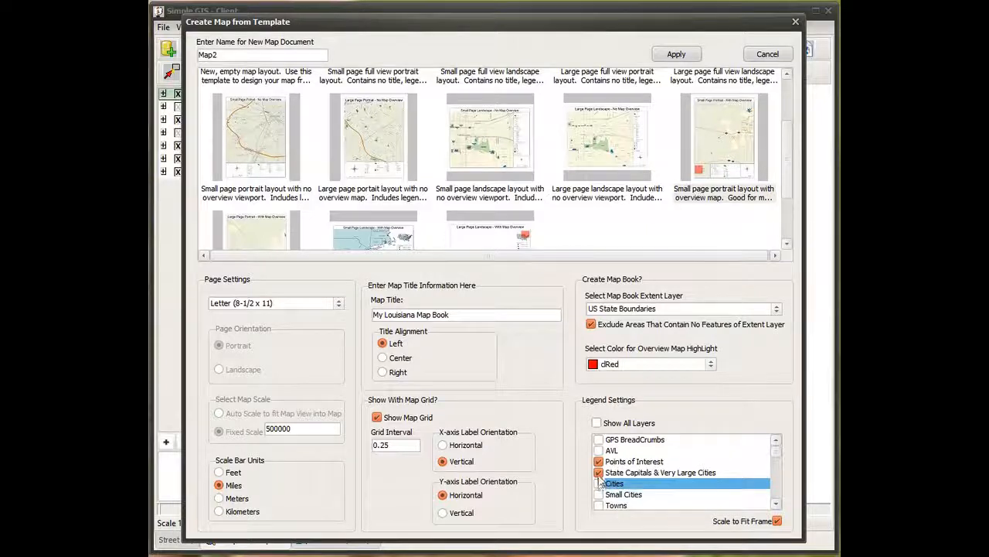
click(598, 472)
click(598, 461)
click(596, 422)
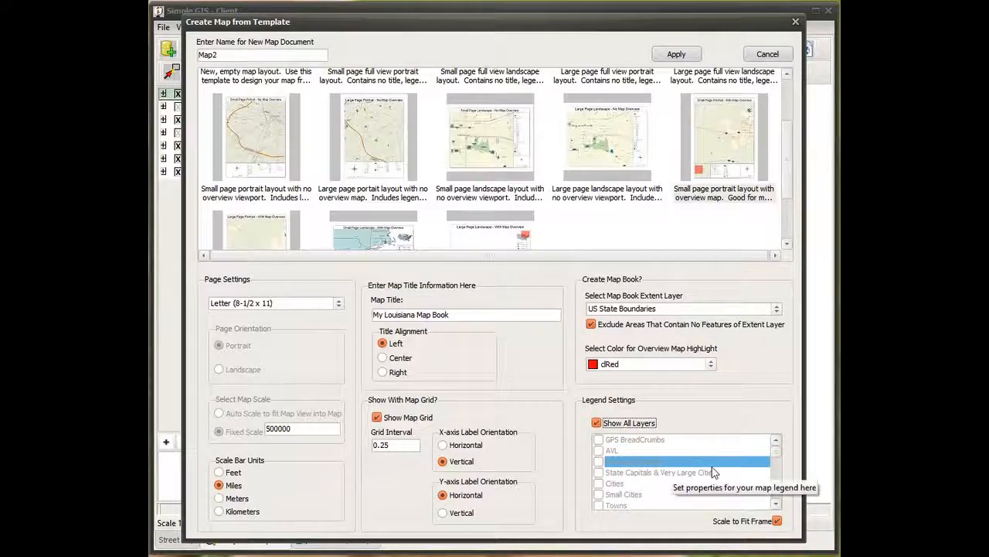
Generate the map book from the template and examine the overview map, legend and scale bar on its first page
click(675, 55)
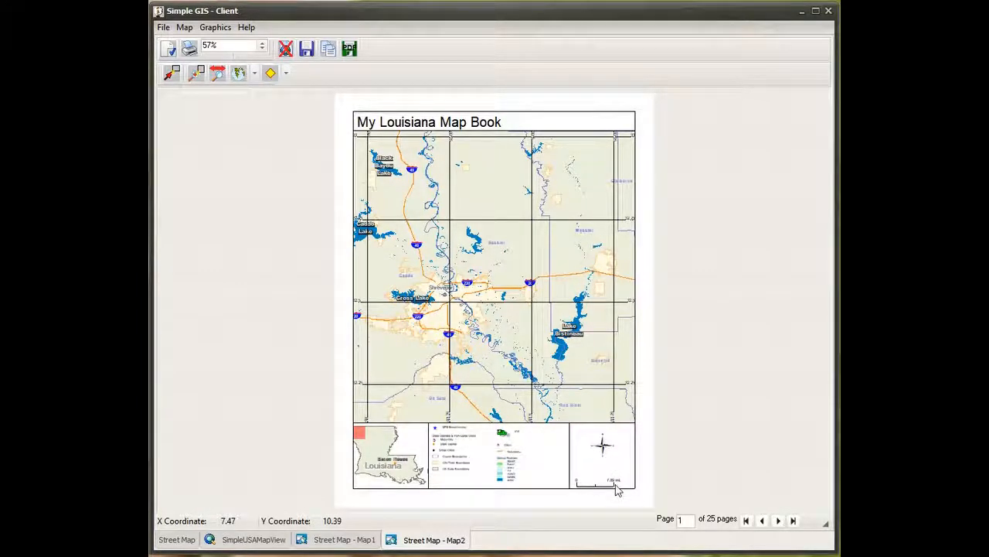
click(196, 72)
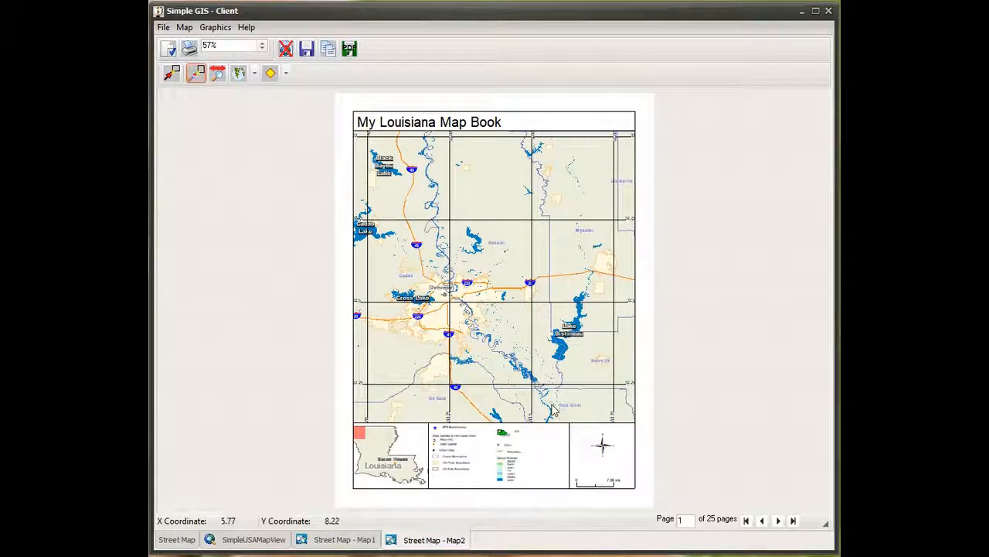
drag(324, 359, 644, 489)
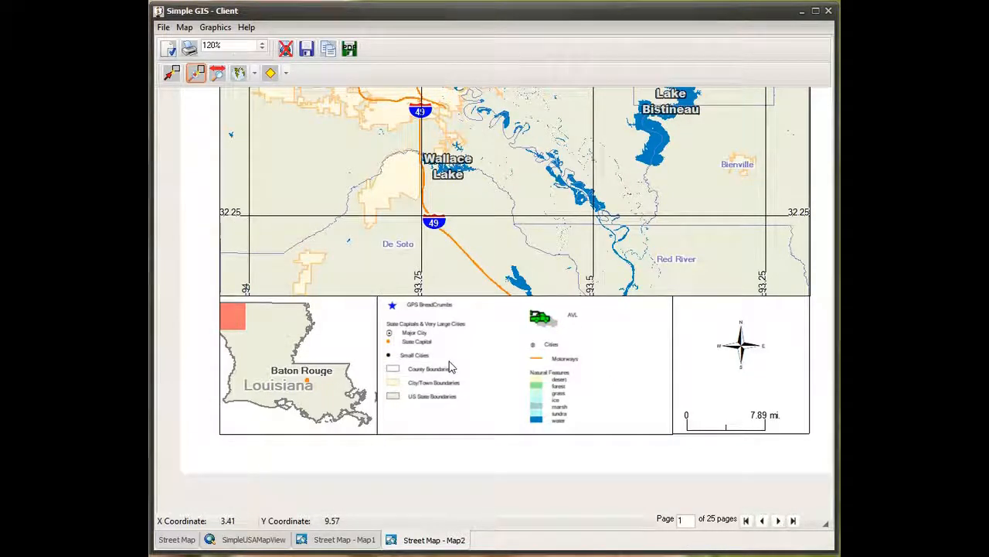
scroll(449, 366, down, 5)
scroll(451, 366, down, 2)
drag(481, 254, 477, 361)
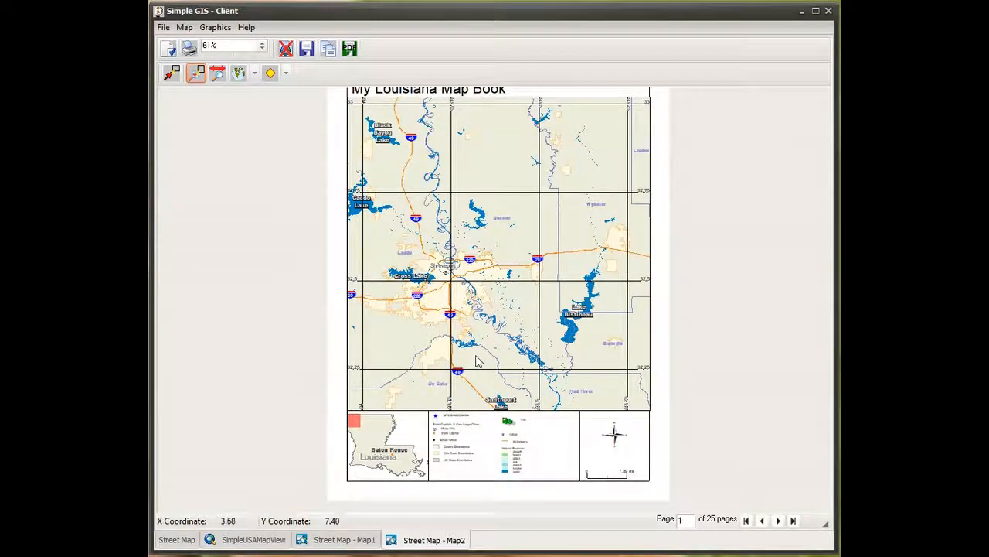
scroll(478, 359, down, 2)
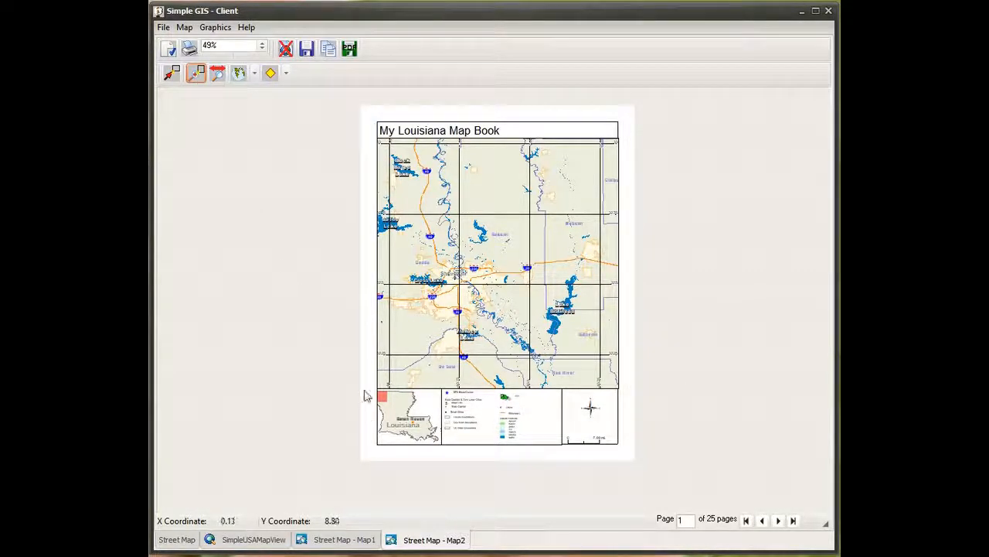
Examine the overview map and its highlighted area on page 1 up close, and return to the whole page
drag(367, 386, 453, 447)
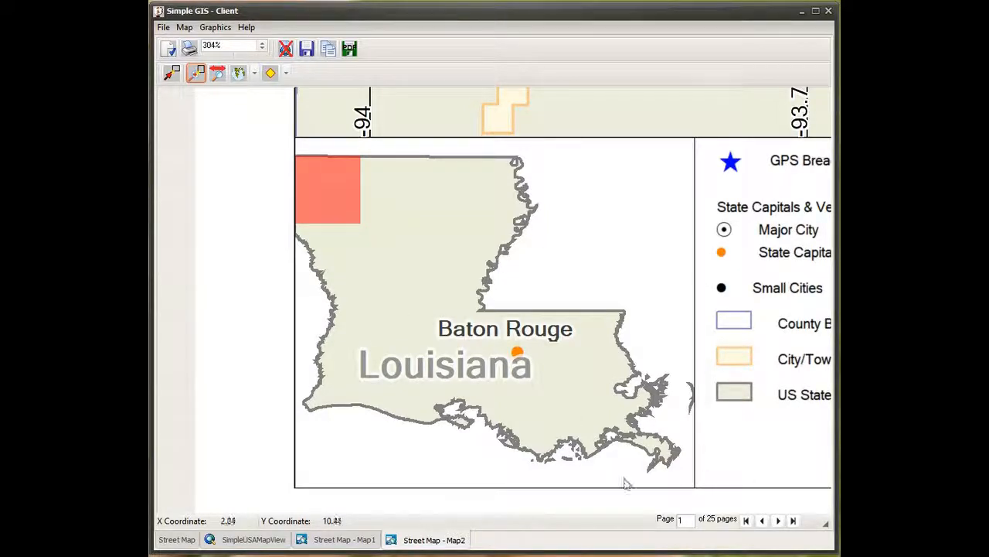
scroll(638, 410, down, 2)
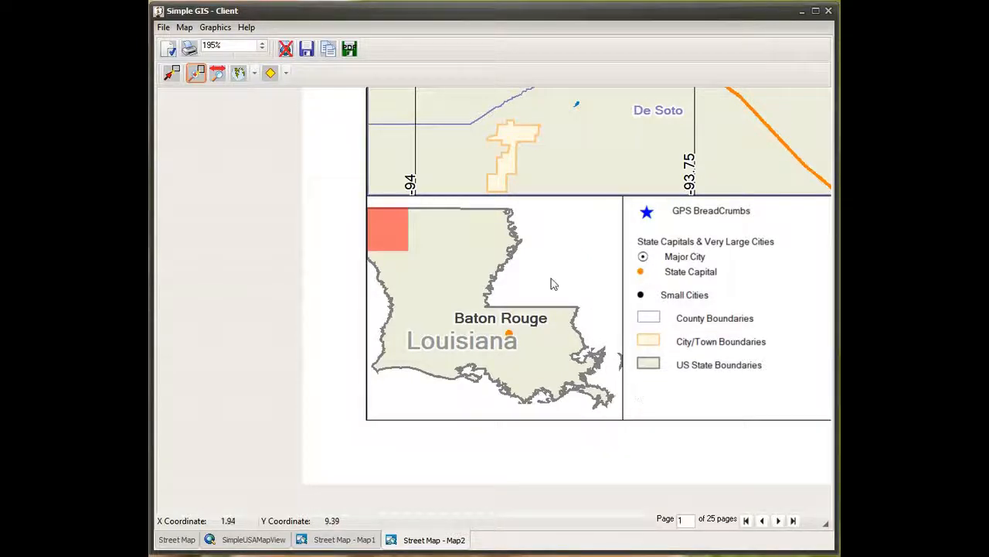
scroll(551, 283, down, 4)
scroll(552, 283, down, 3)
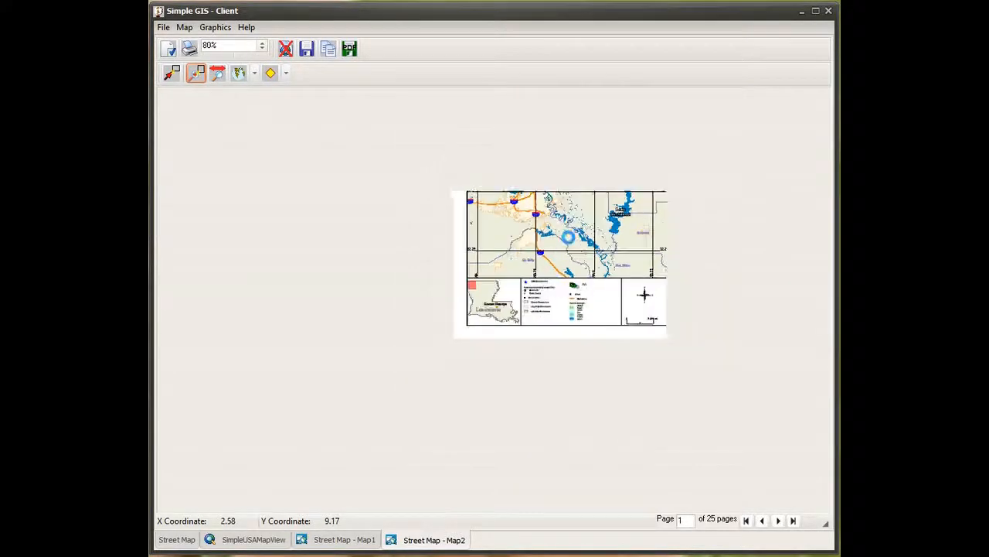
scroll(555, 343, up, 3)
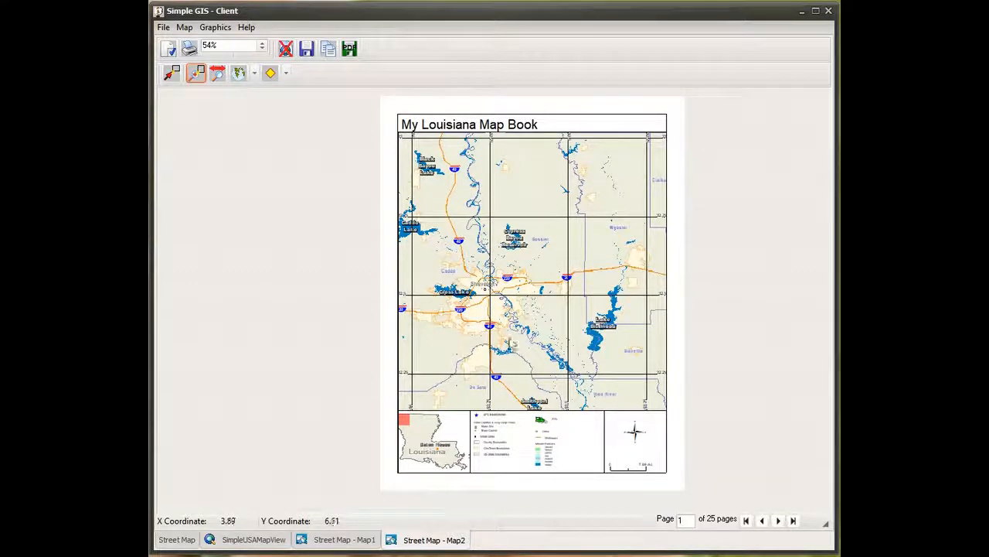
Page forward through the map book to page 7, view the last page and return to the first
click(778, 520)
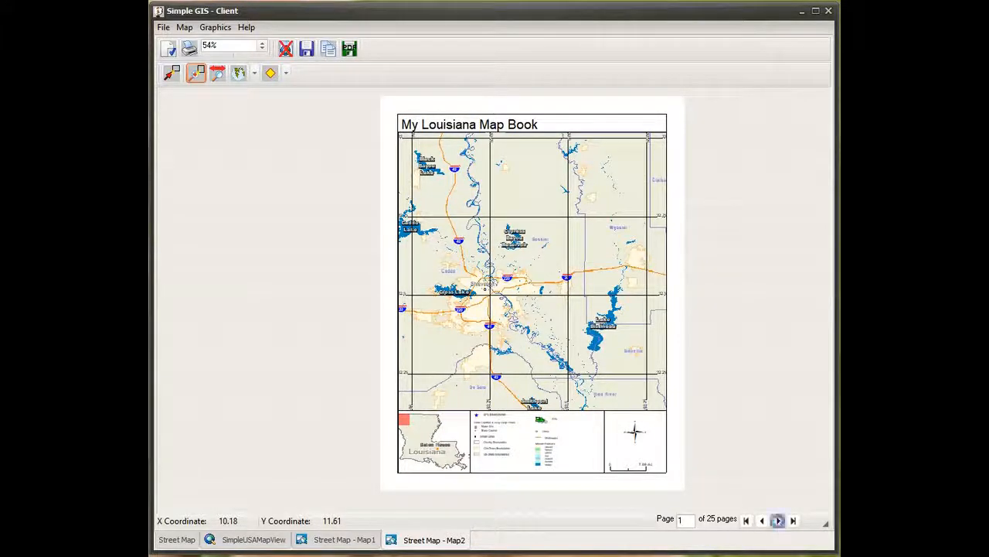
click(779, 521)
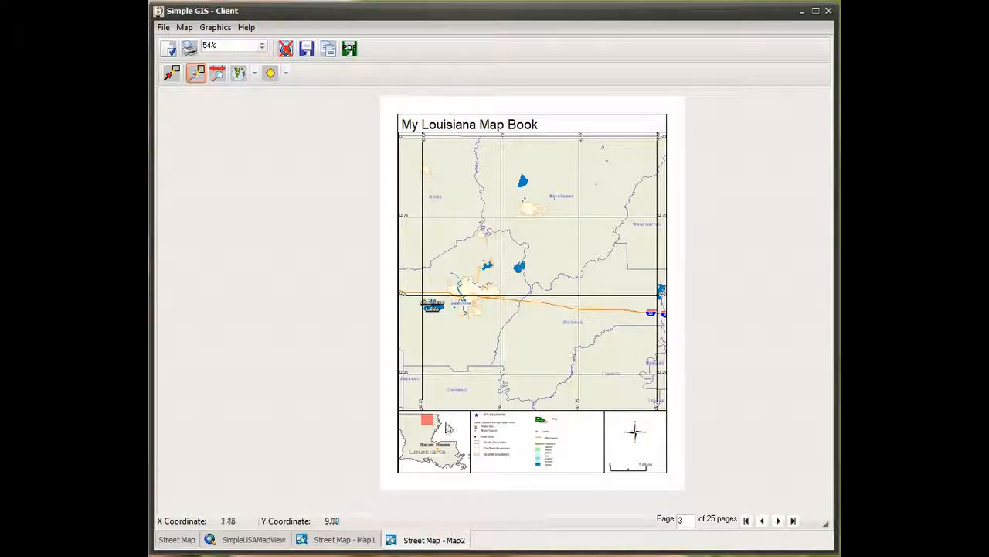
click(777, 521)
click(777, 521)
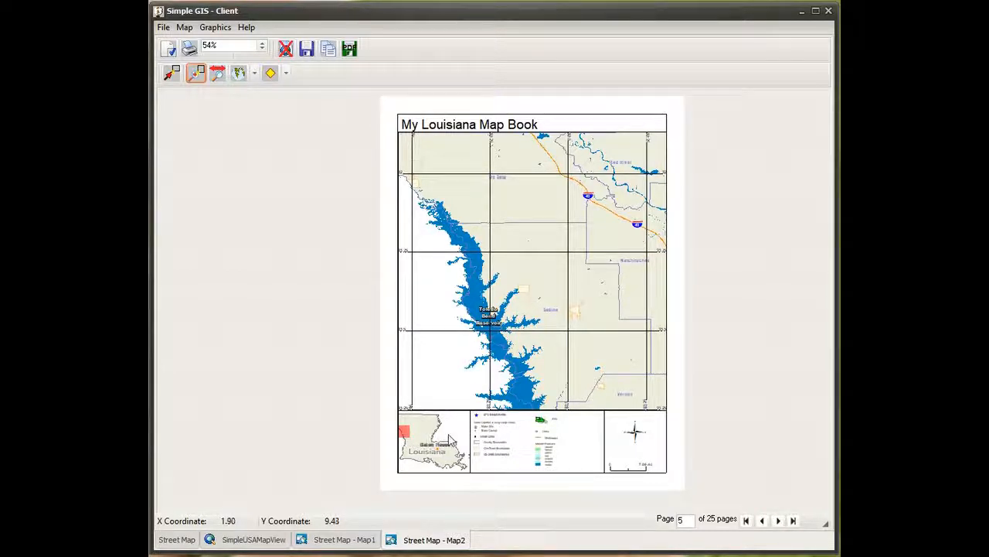
click(779, 521)
click(778, 521)
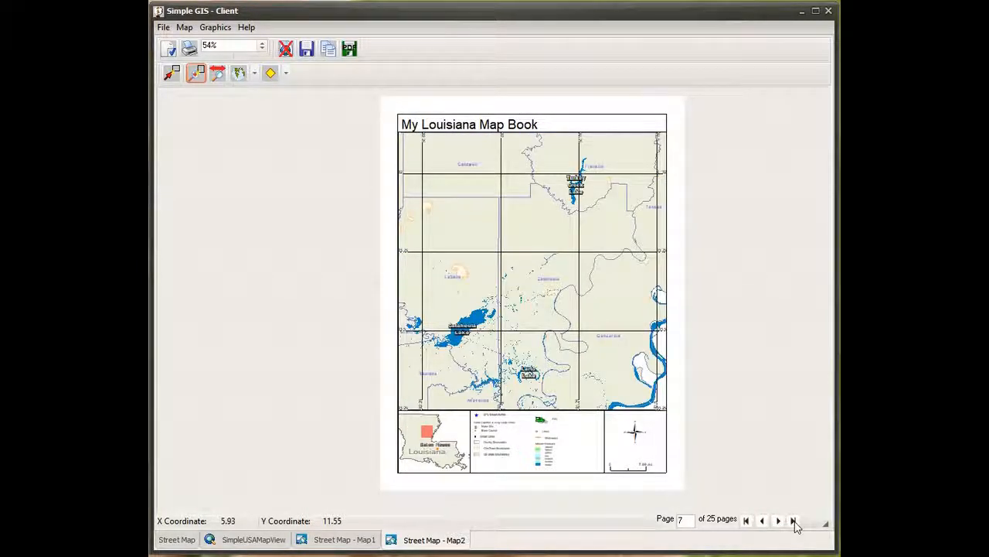
click(793, 521)
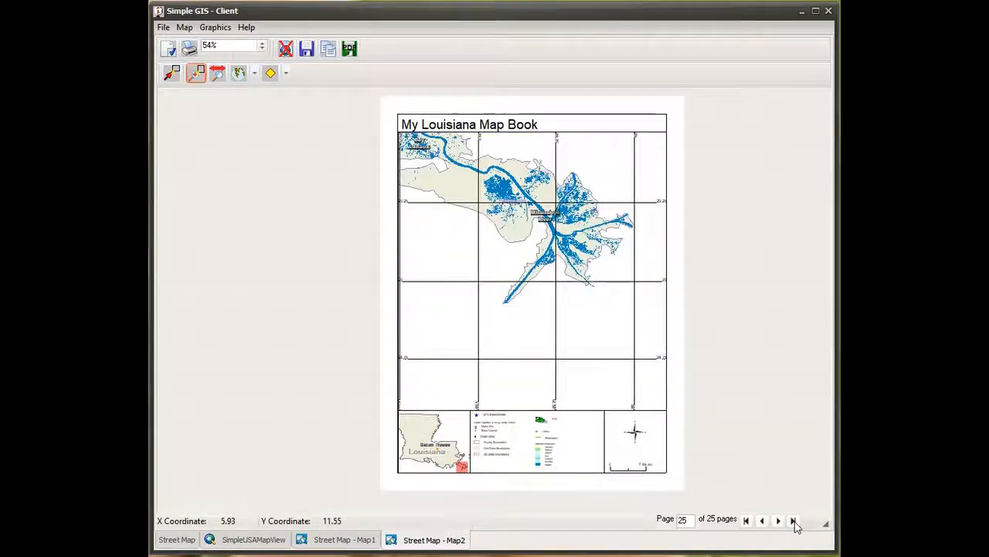
click(747, 521)
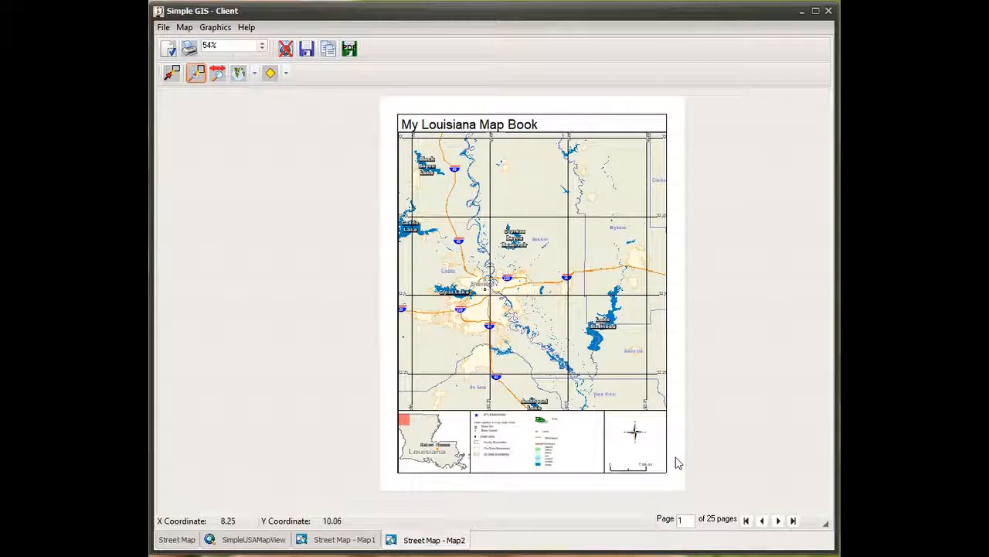
Go directly to page 12 of the map book
click(682, 521)
text(2)
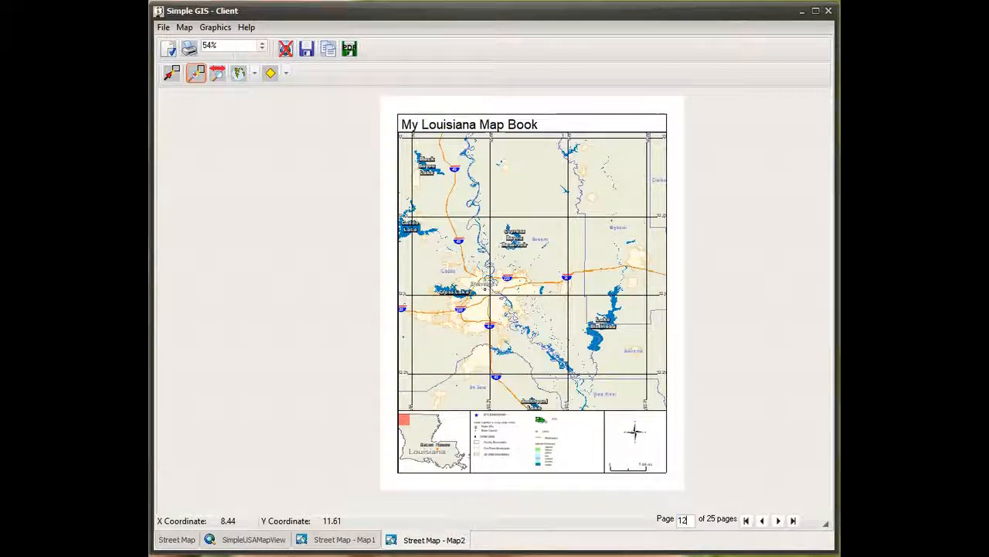
key(Return)
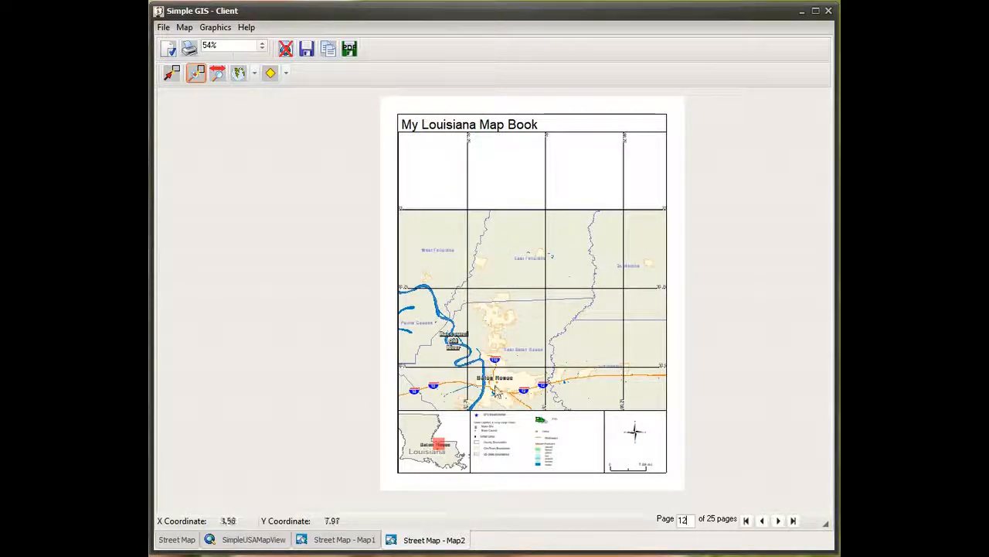
Open the print settings for the map book, switch the print range to specific pages and cancel printing
click(190, 49)
drag(310, 88, 364, 100)
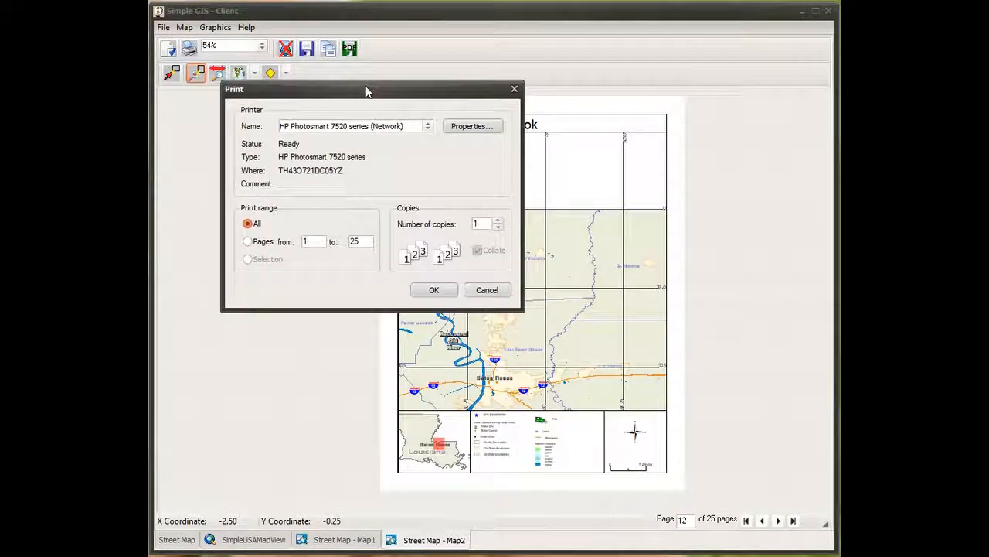
click(255, 244)
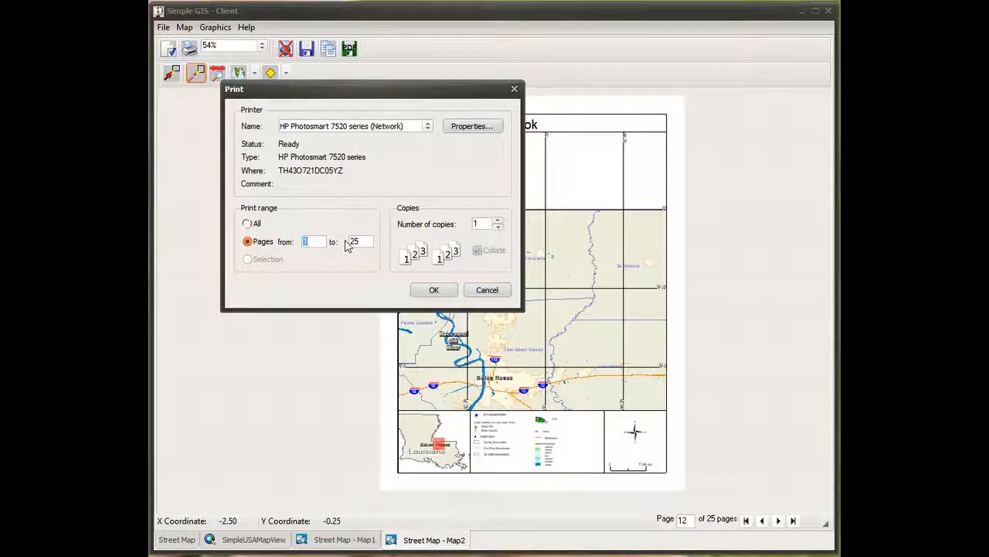
click(487, 290)
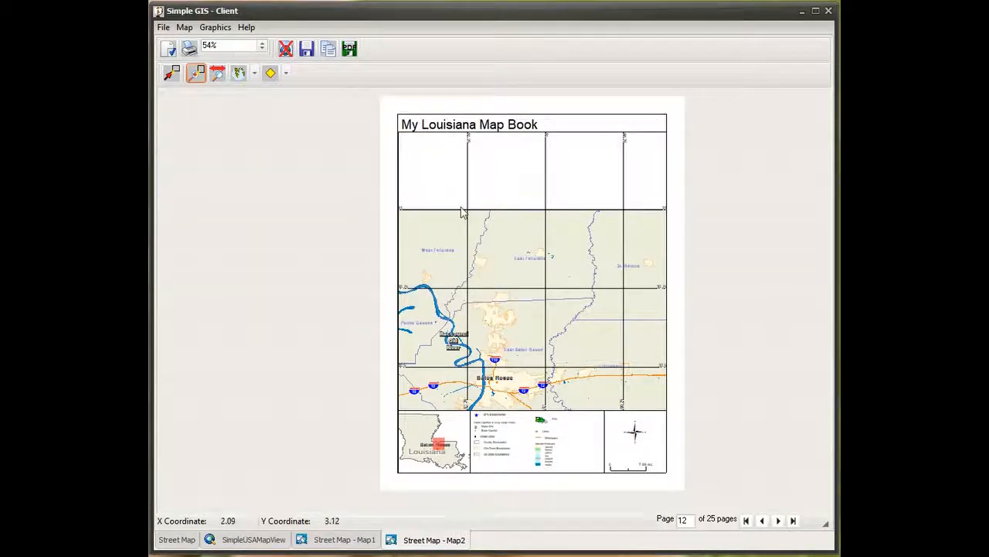
click(190, 31)
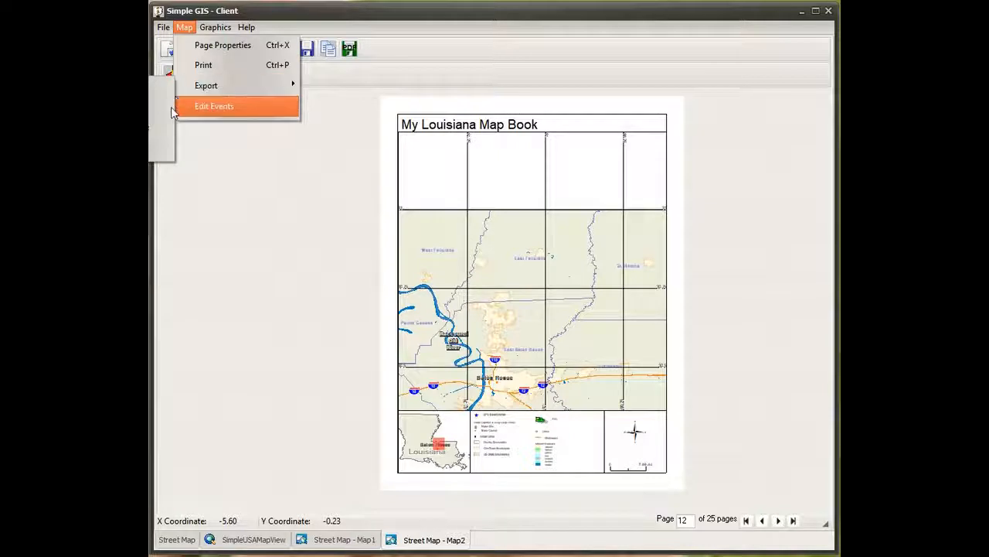
click(468, 178)
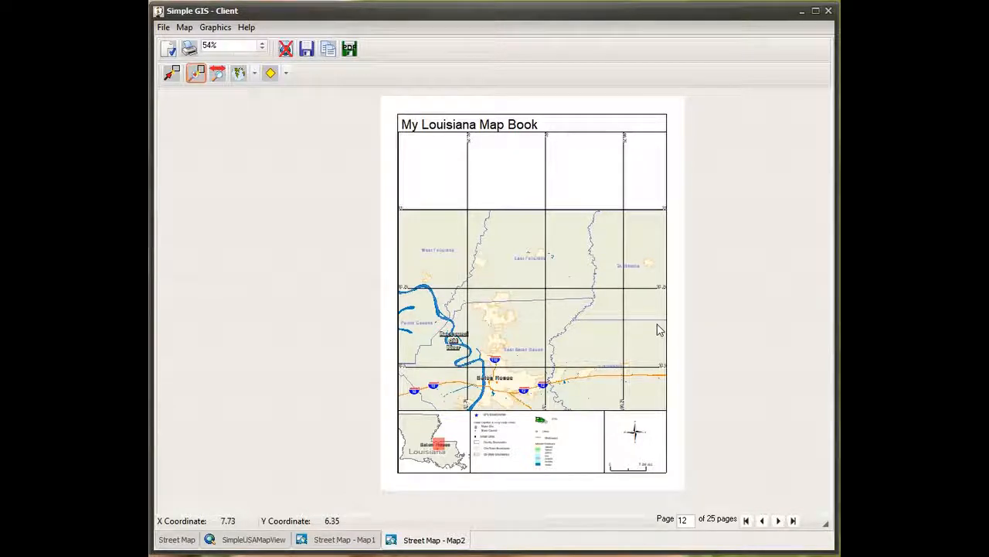
Export pages 1 to 5 of the map book to PDF as MyPDFMapBook in the Map PDFs folder
click(350, 51)
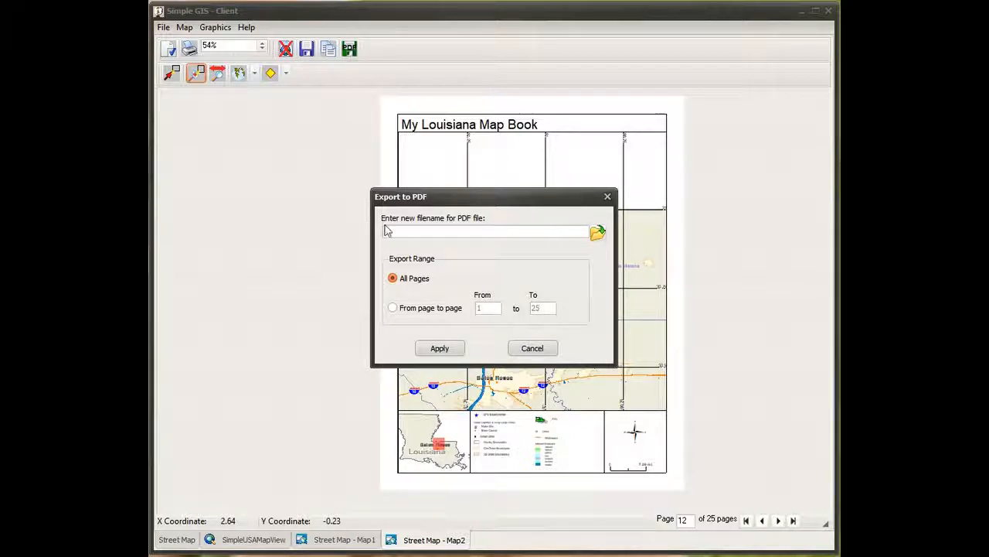
click(598, 234)
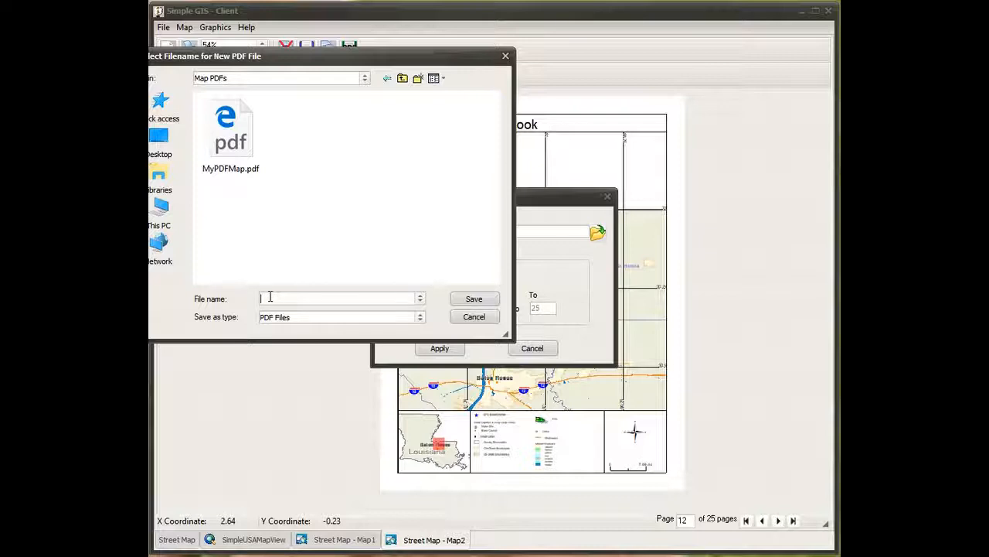
text(My)
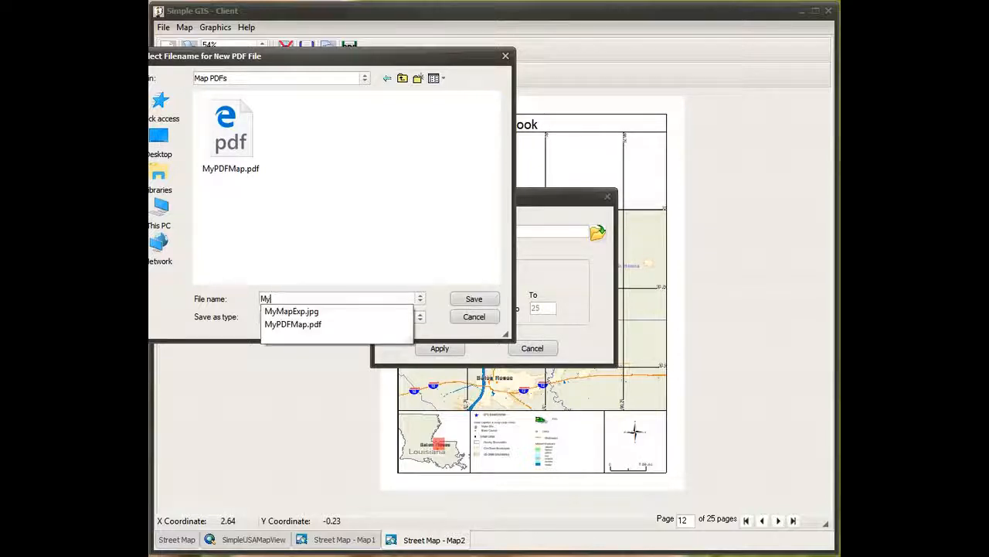
text(PDFMapBook)
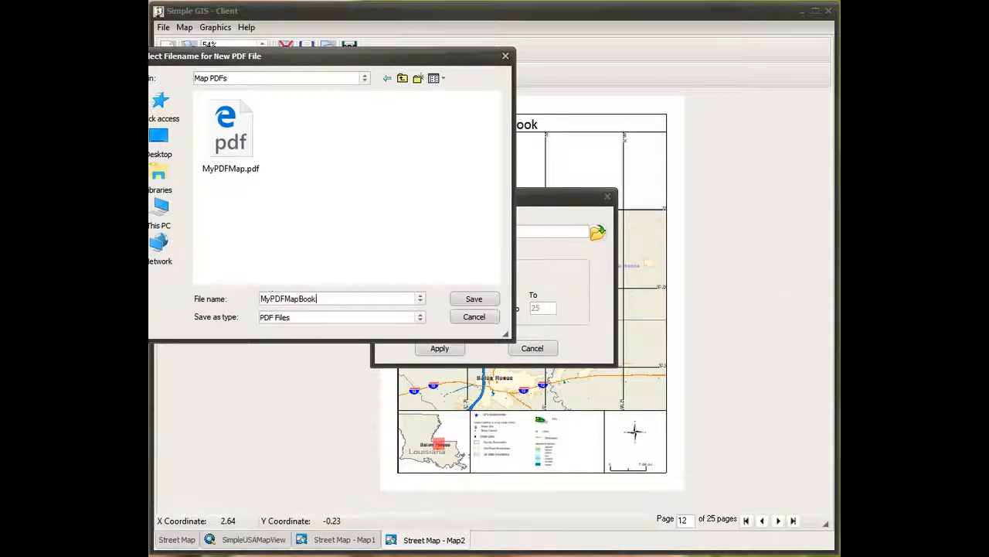
click(478, 302)
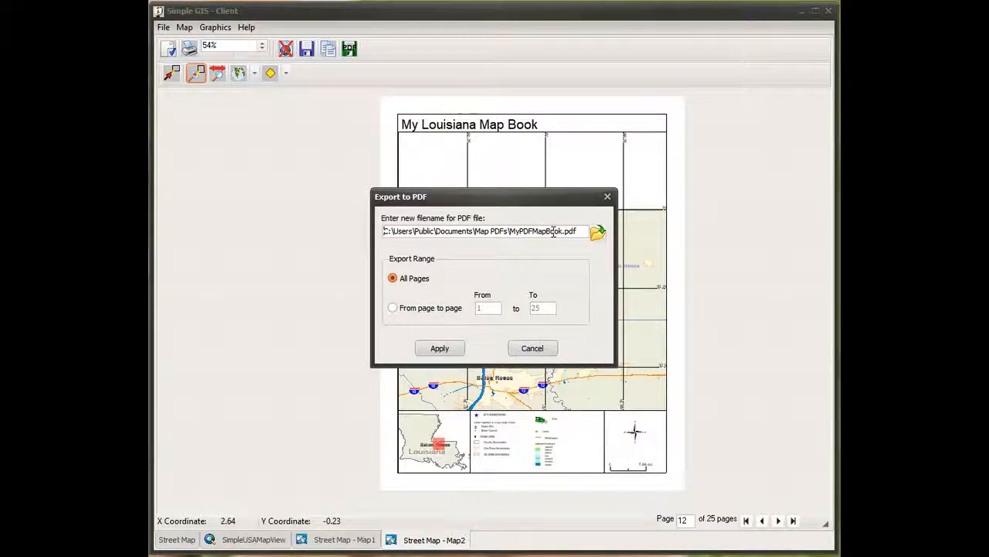
click(396, 309)
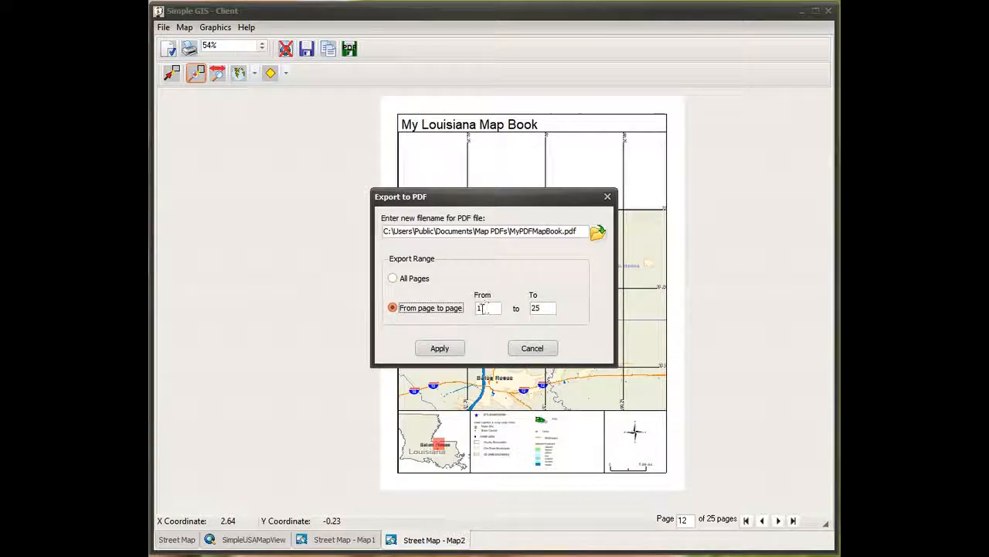
double_click(535, 307)
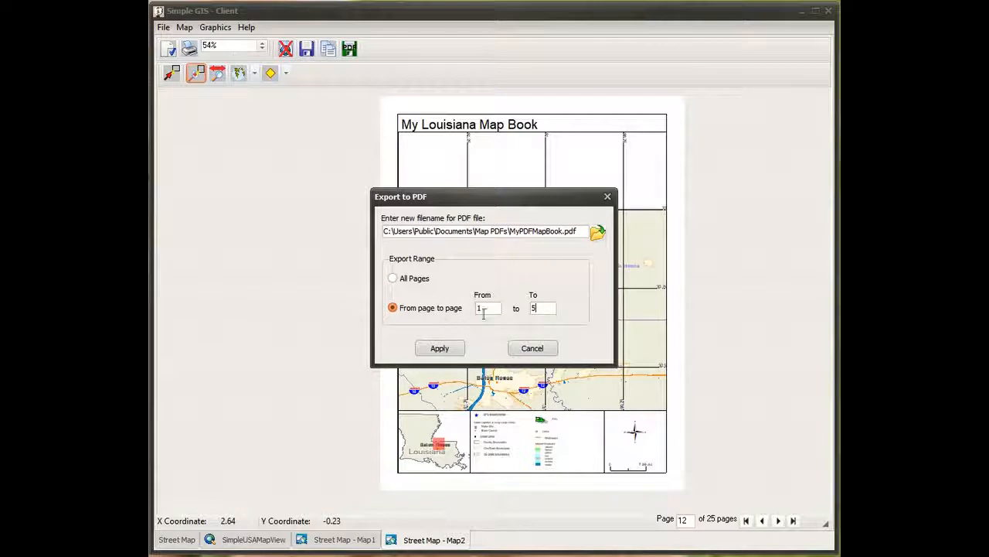
click(439, 348)
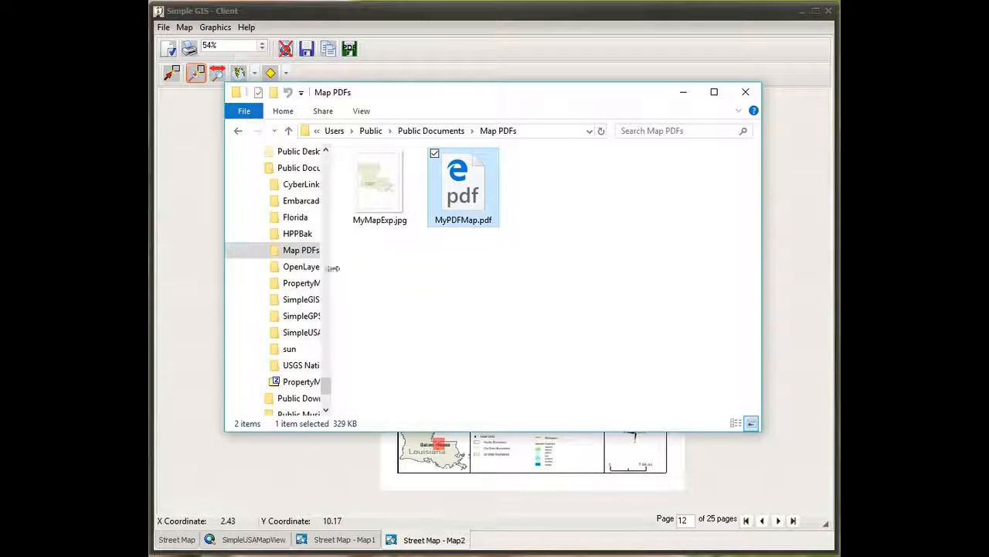
Open MyPDFMapBook.pdf from the Map PDFs folder, page through all its pages, then close it and minimize the folder window
click(307, 250)
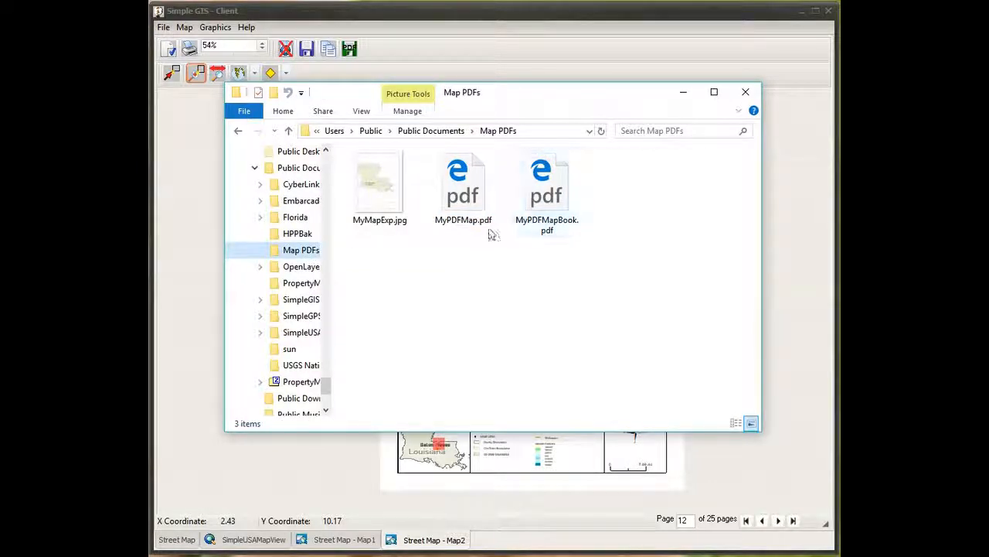
double_click(558, 205)
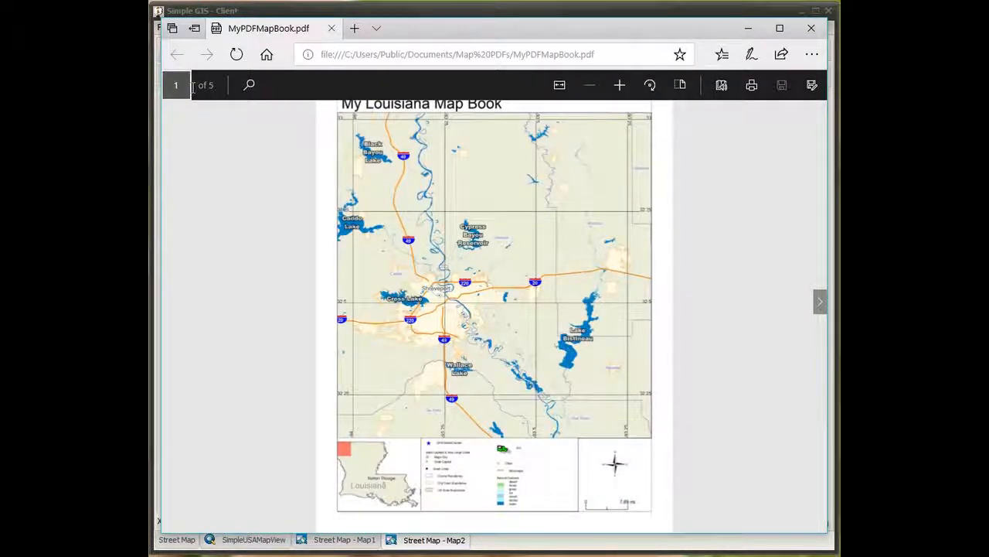
mouse_move(260, 121)
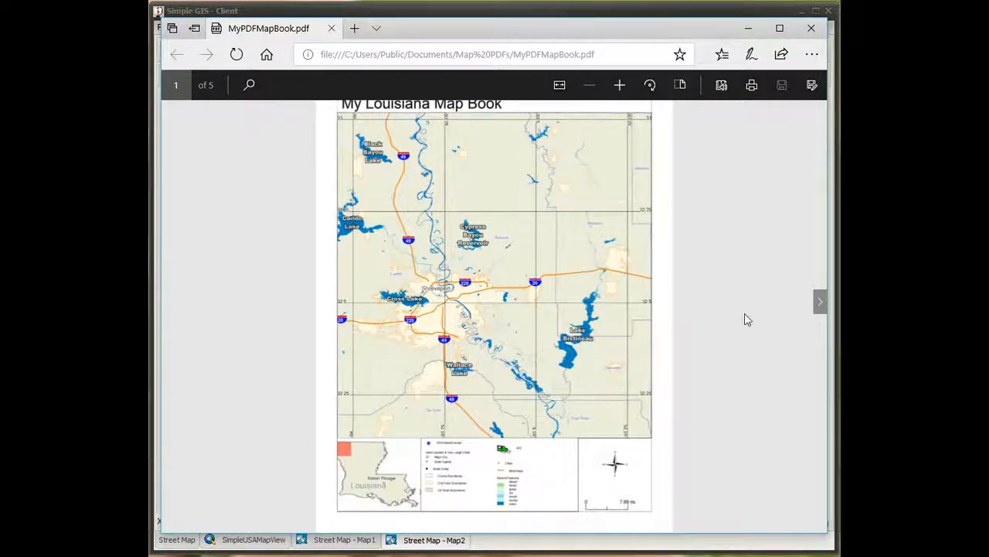
click(819, 308)
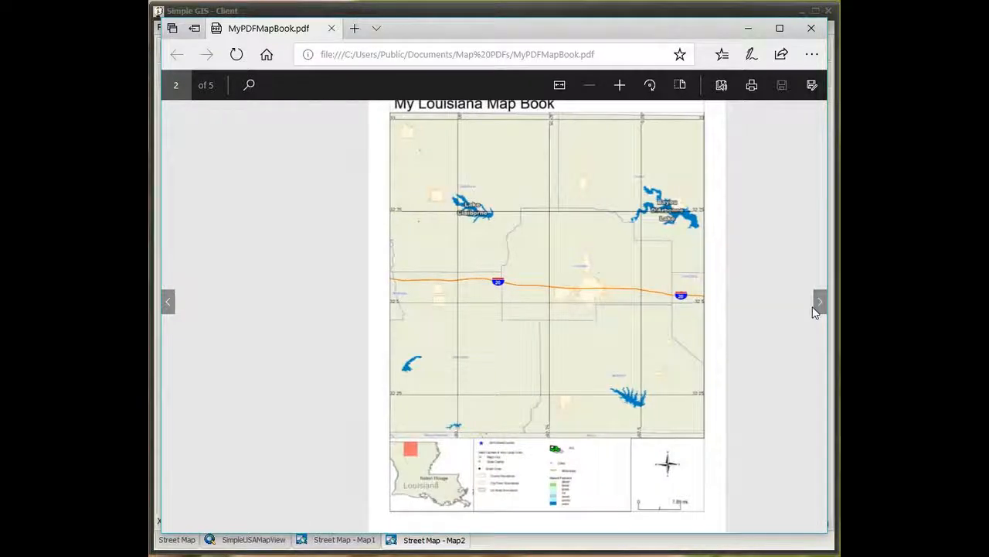
click(819, 304)
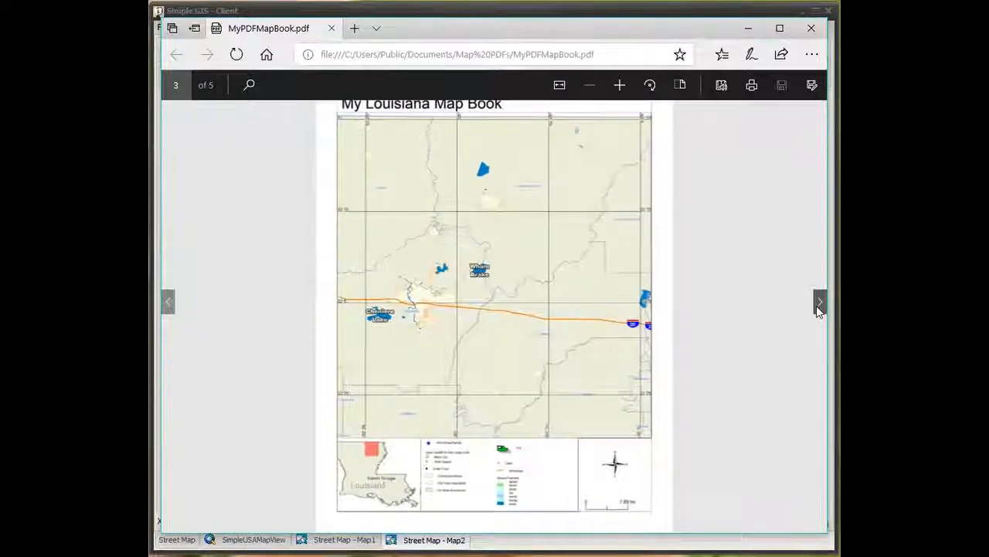
click(818, 306)
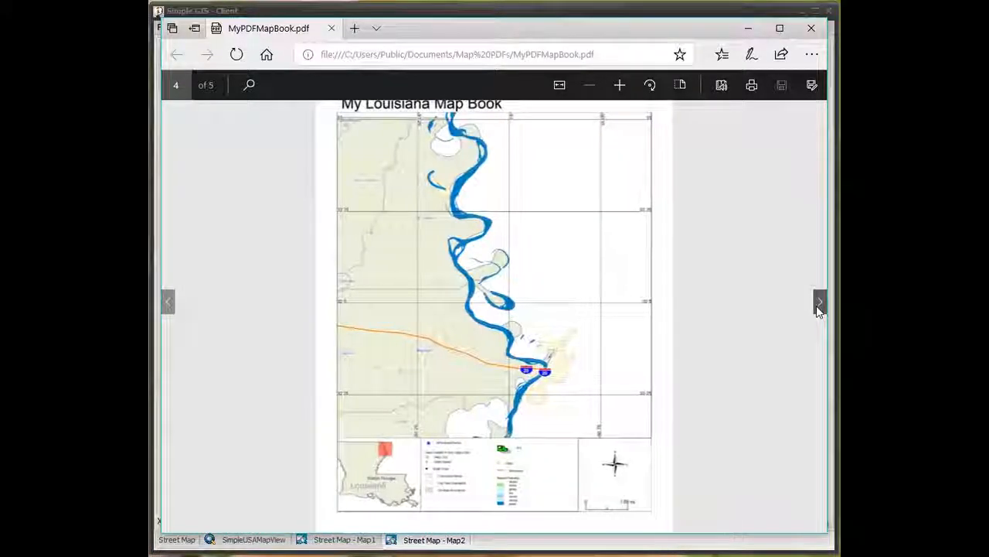
click(818, 306)
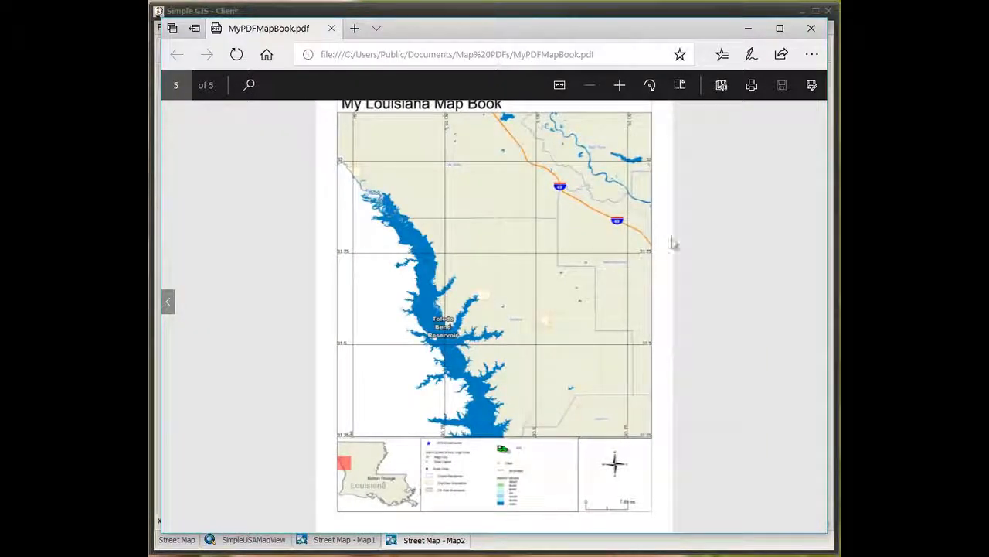
click(811, 31)
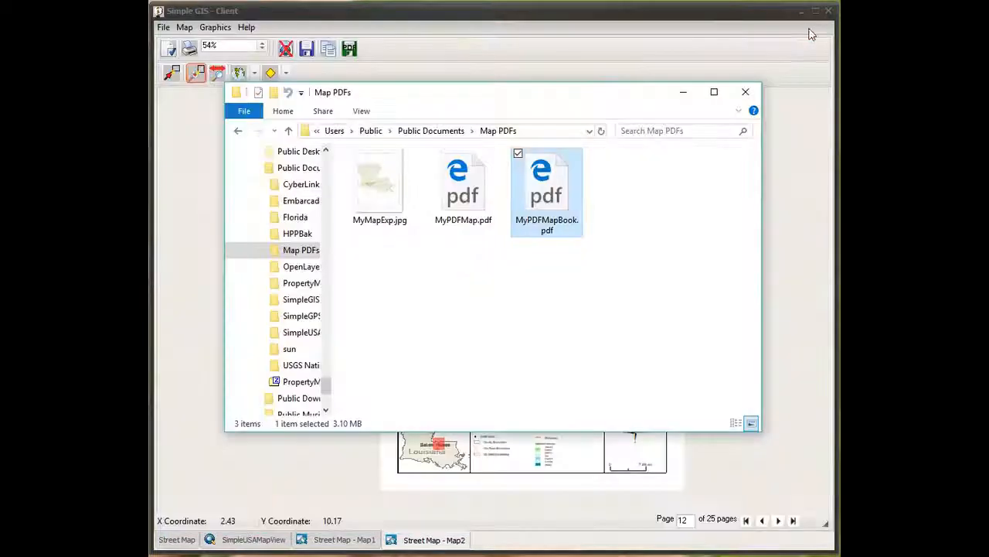
click(685, 94)
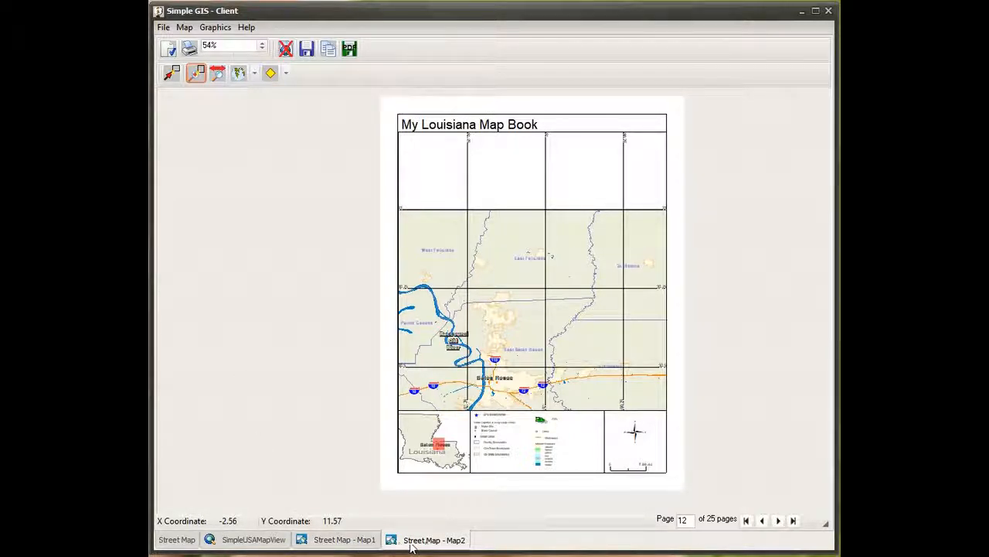
Return to SimpleUSAMapView and open the map document Map1 from there
click(277, 541)
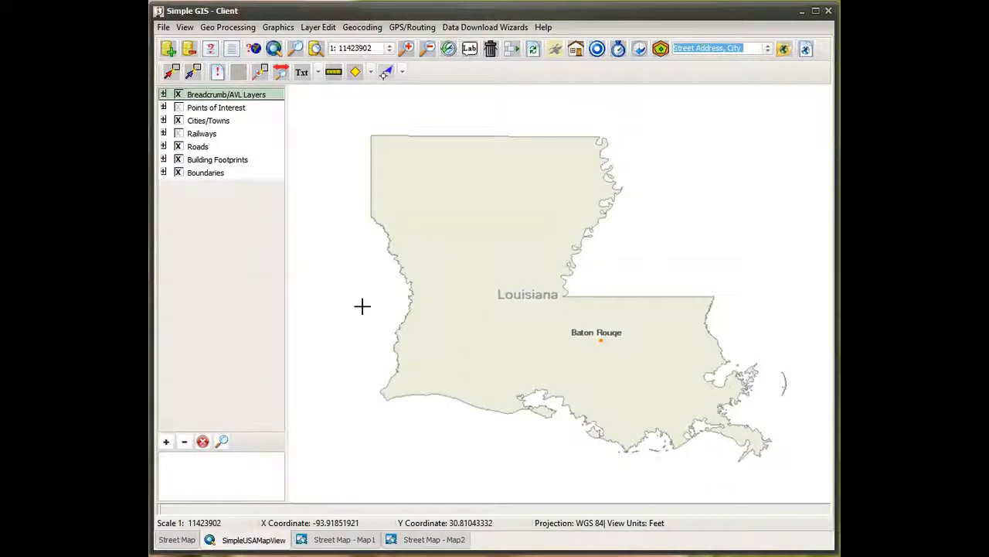
click(783, 51)
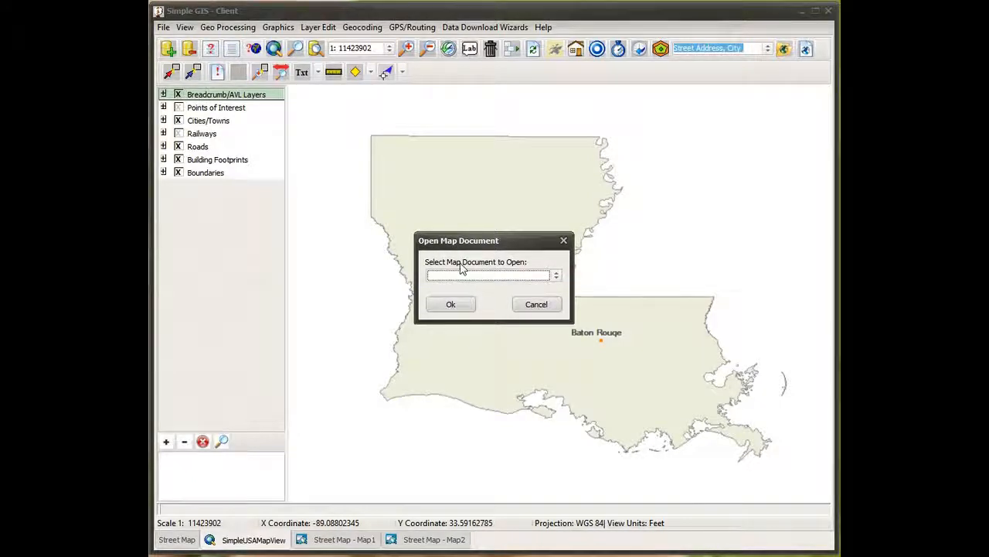
click(559, 280)
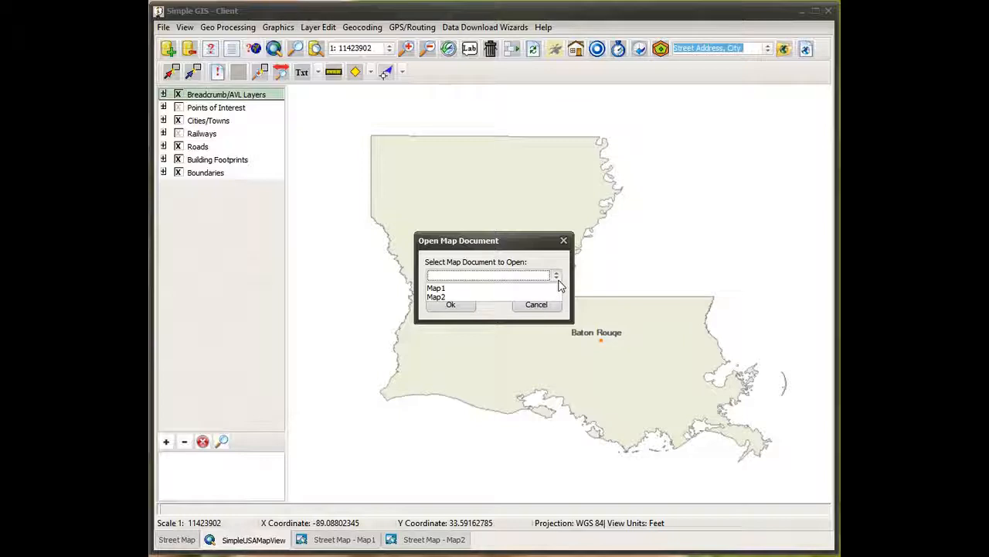
click(441, 288)
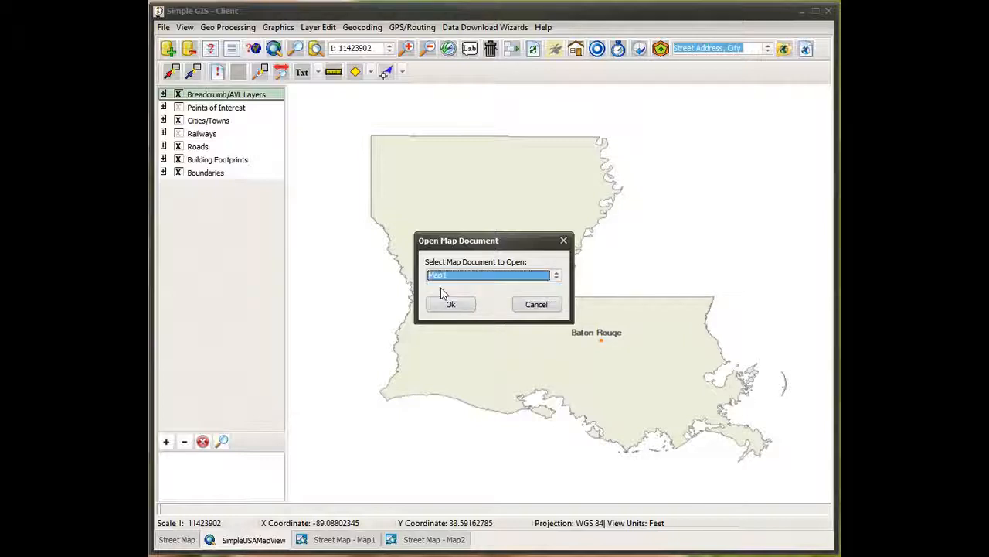
click(448, 305)
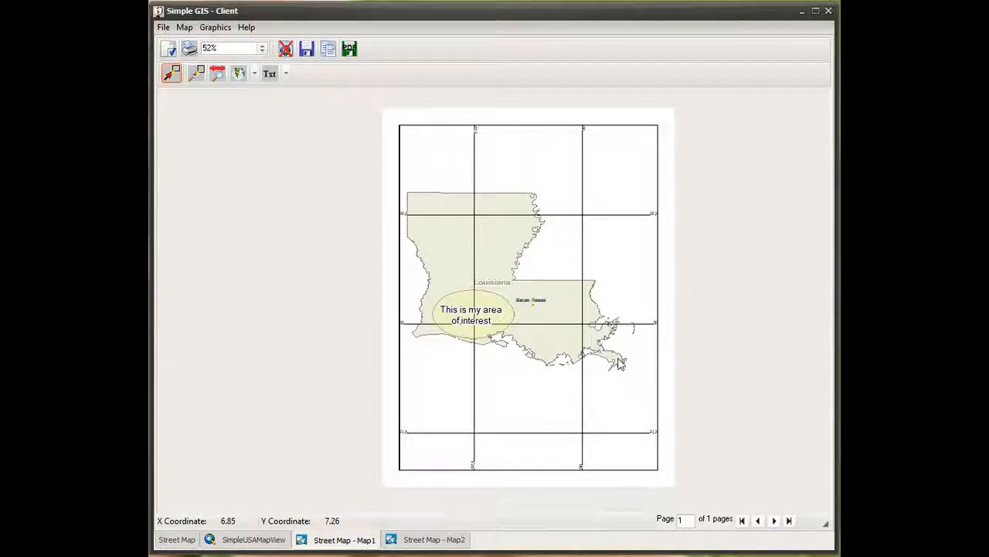
Close the open Map2 and Map1 layouts of the Street Map project
click(407, 540)
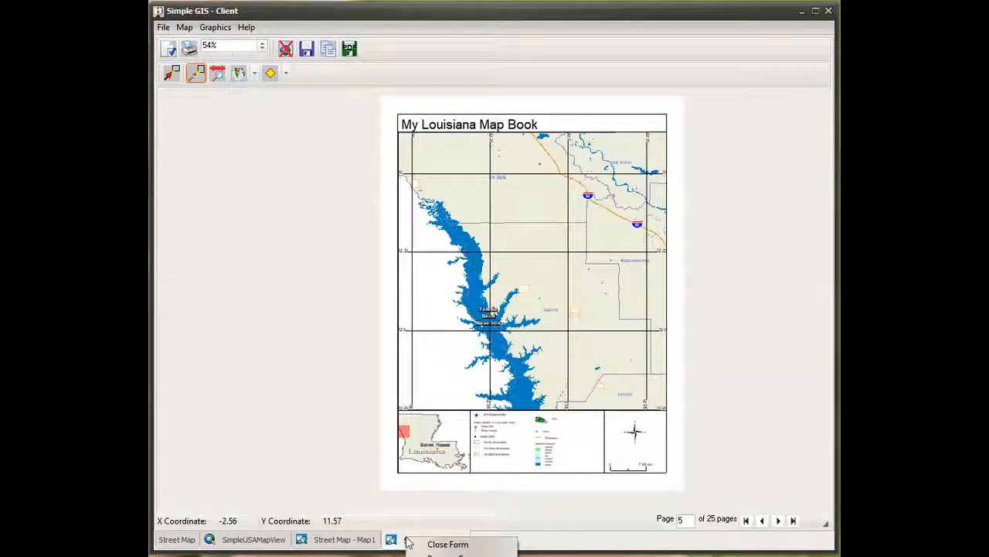
click(344, 541)
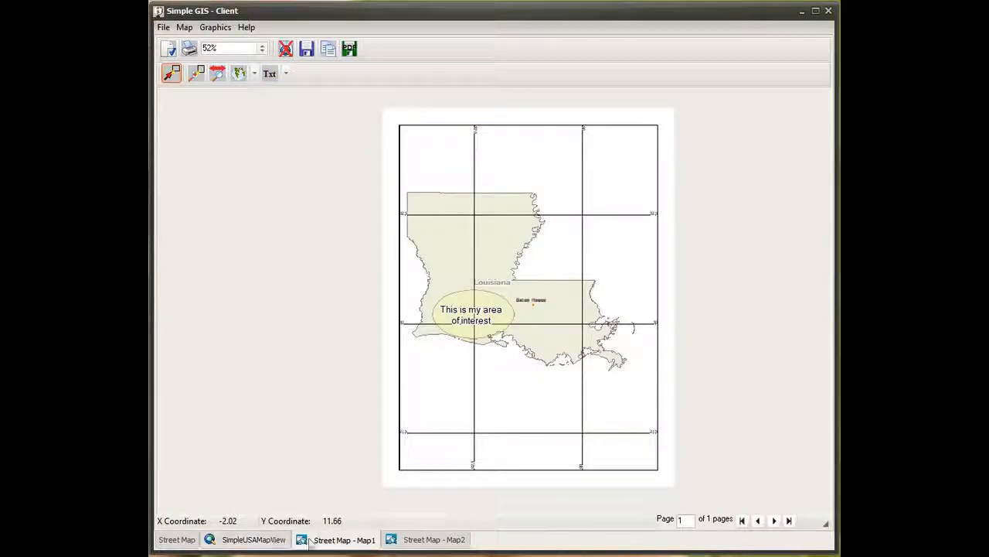
click(418, 541)
click(370, 541)
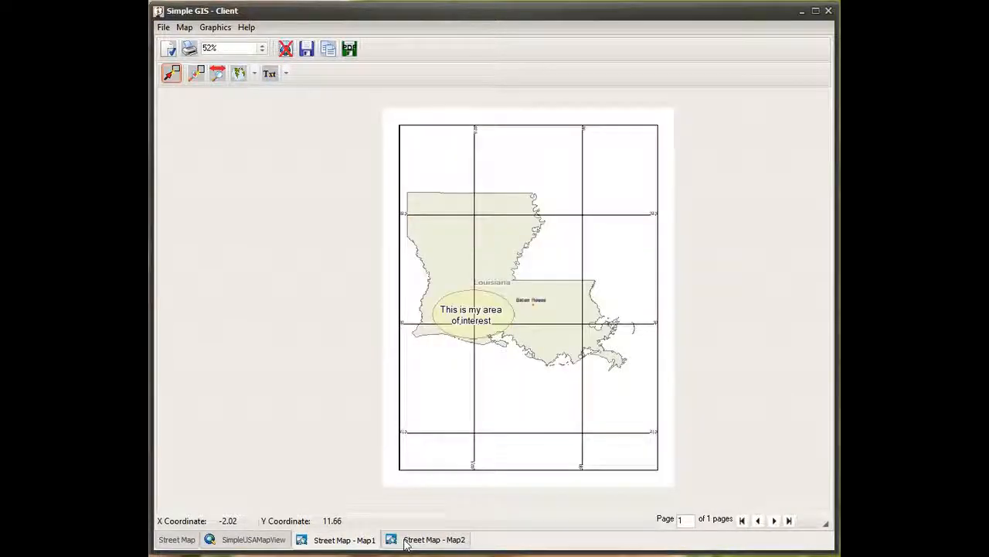
right_click(405, 543)
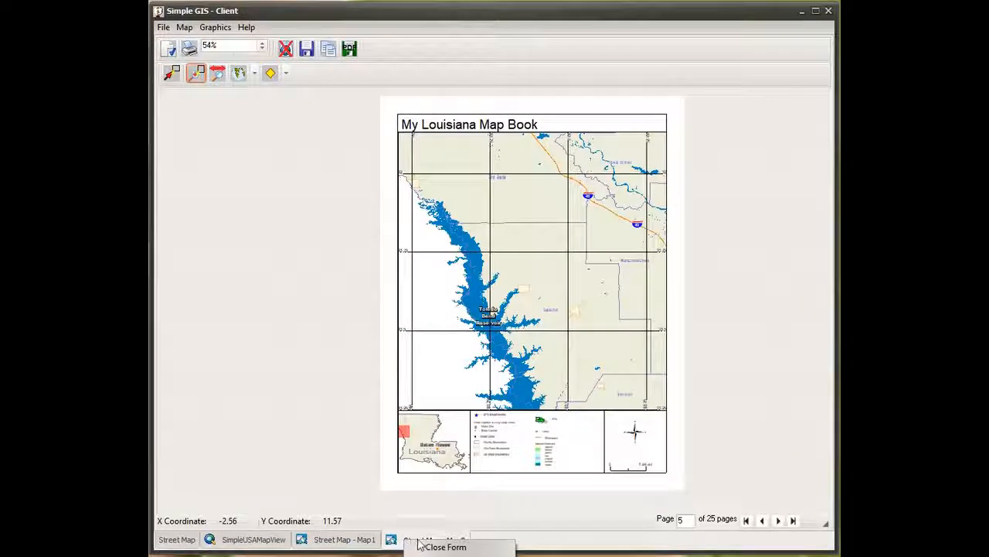
click(427, 546)
right_click(371, 541)
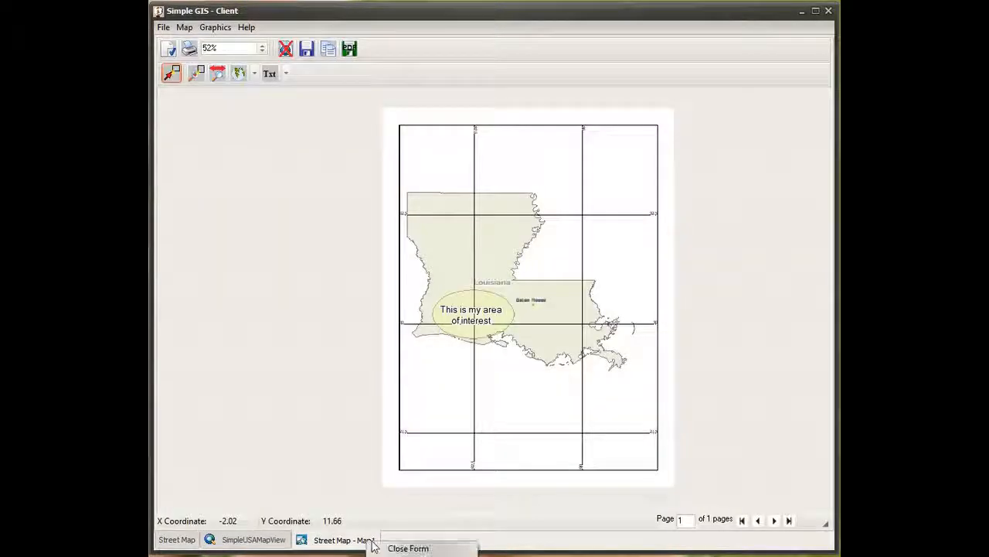
click(392, 548)
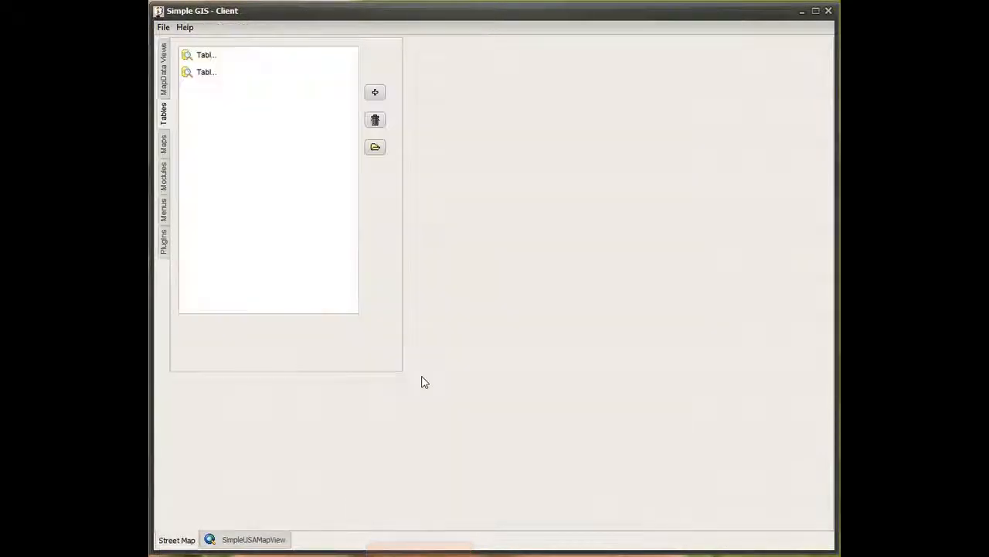
From SimpleUSAMapView, reopen the closed map document Map2
click(260, 541)
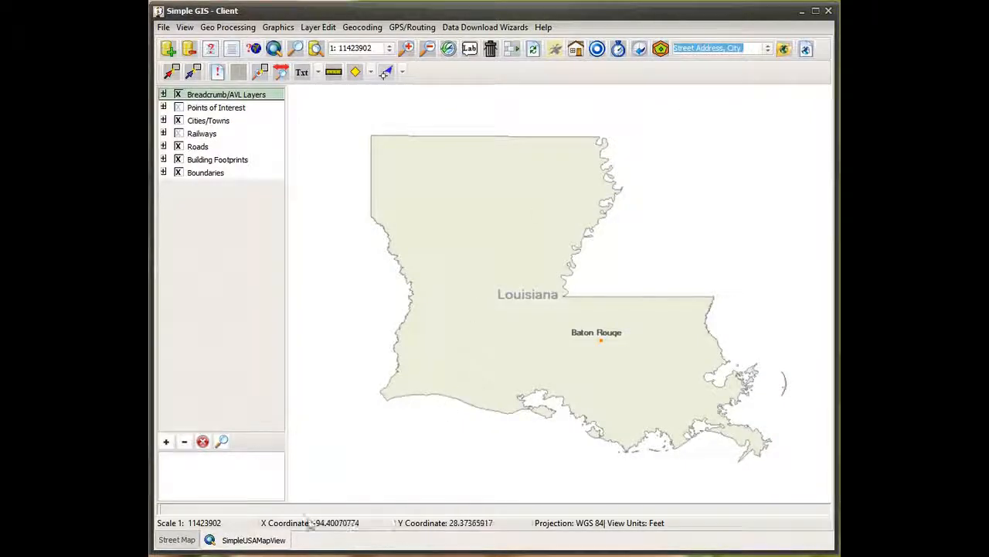
click(783, 49)
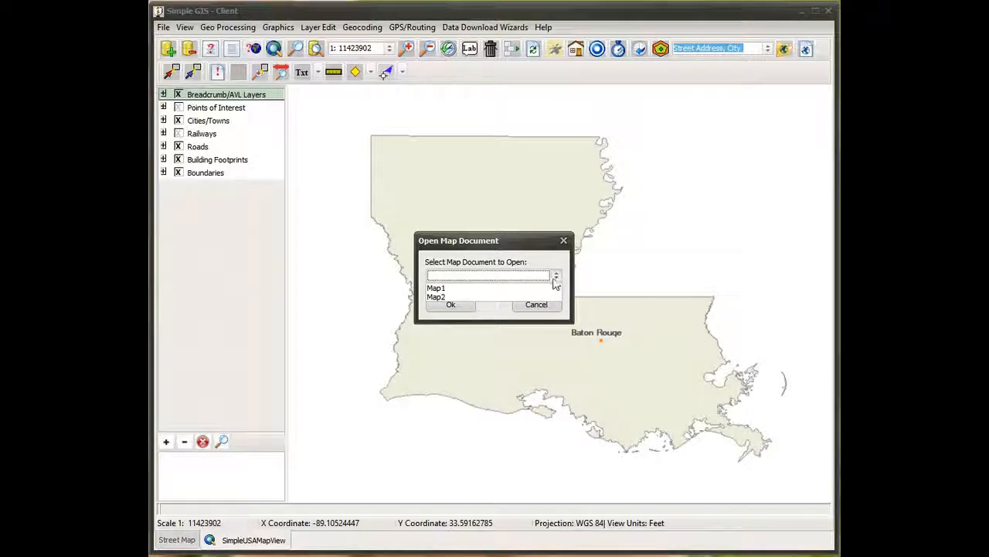
click(456, 299)
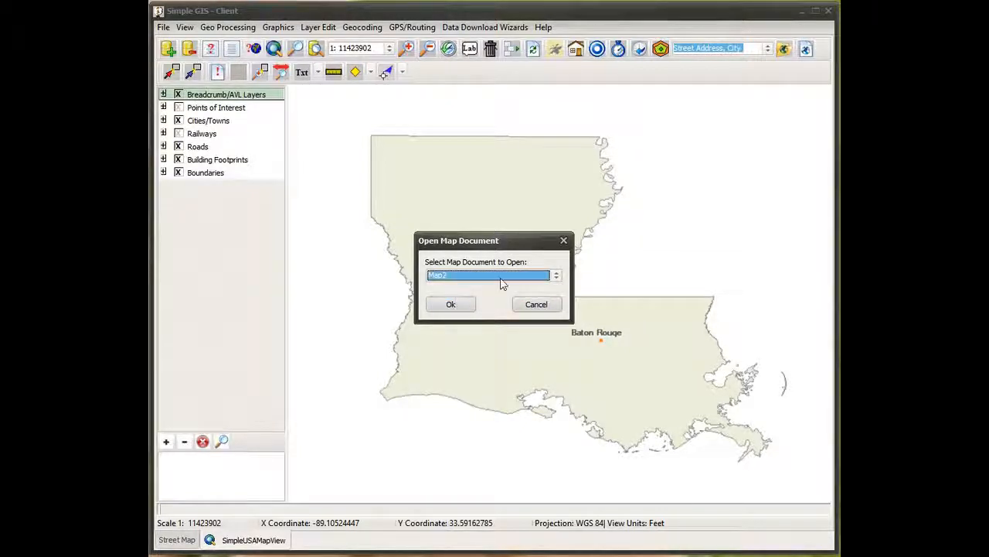
click(451, 304)
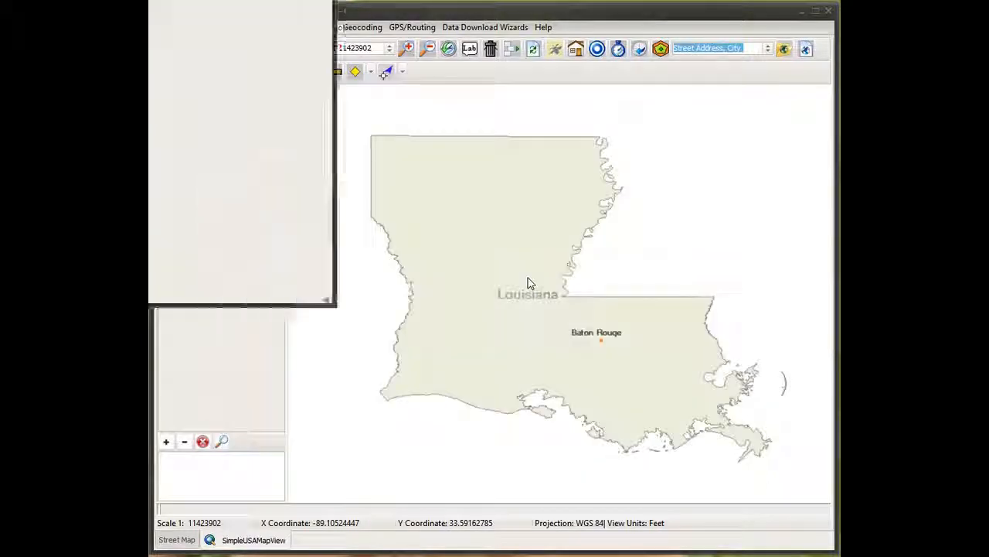